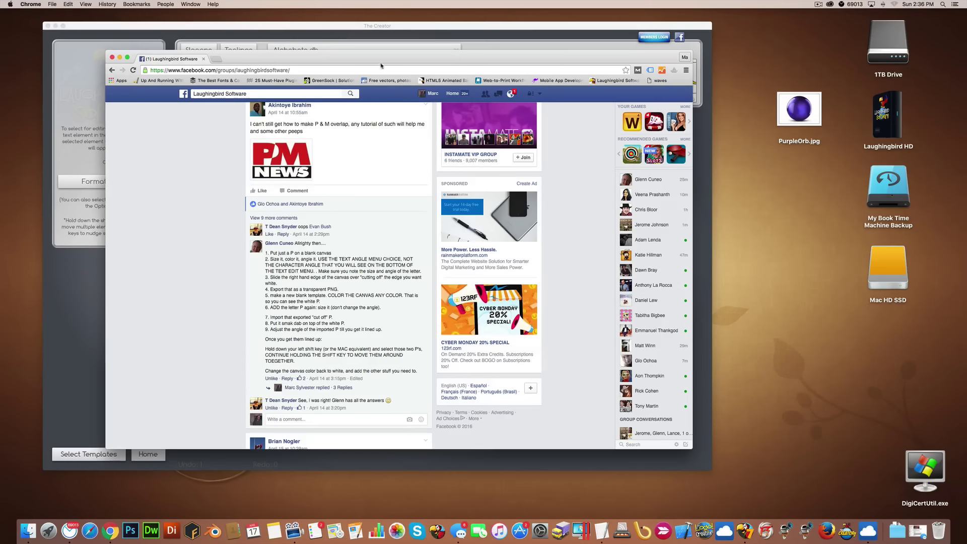
Hide the browser to switch to The Creator and add the text "PM" to the blank canvas.
{"action": "key", "text": "super+h"}
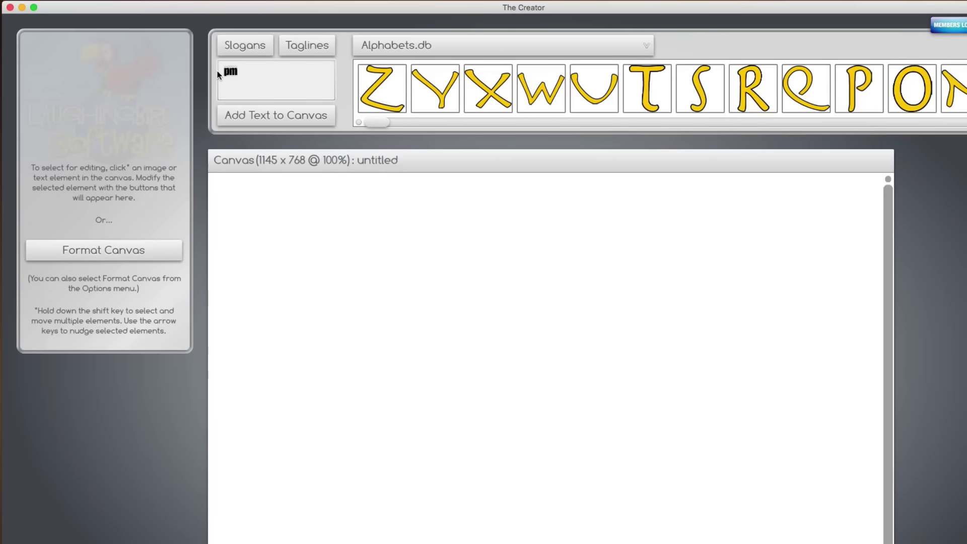
{"action": "type", "text": "PM"}
{"action": "left_click", "coordinate": [276, 115]}
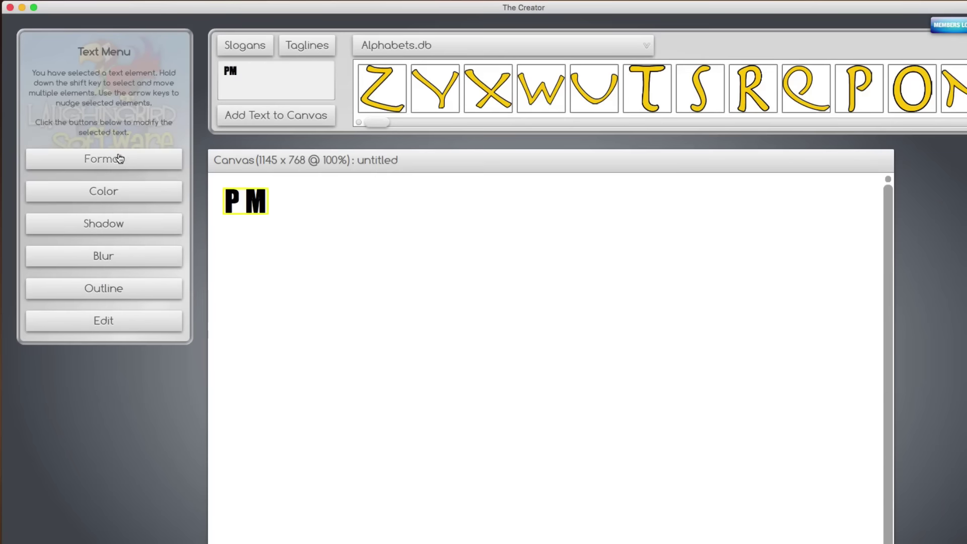
Format the PM text with the embedded font BorisBlackBloxx at text scale 467 and move it toward the canvas centre.
{"action": "left_click", "coordinate": [117, 157]}
{"action": "left_click", "coordinate": [92, 114]}
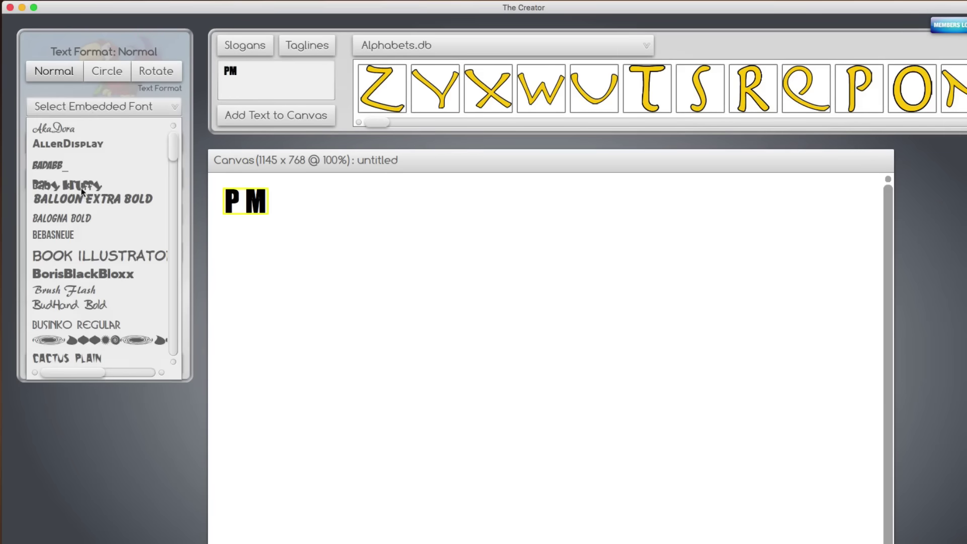
{"action": "left_click", "coordinate": [87, 275]}
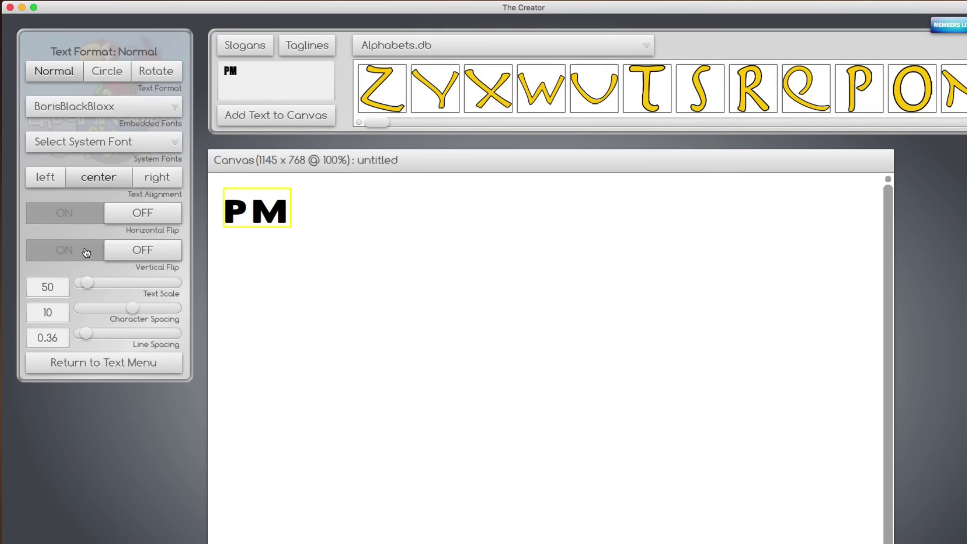
{"action": "left_click_drag", "start_coordinate": [87, 281], "coordinate": [169, 282]}
{"action": "left_click_drag", "start_coordinate": [337, 436], "coordinate": [358, 384]}
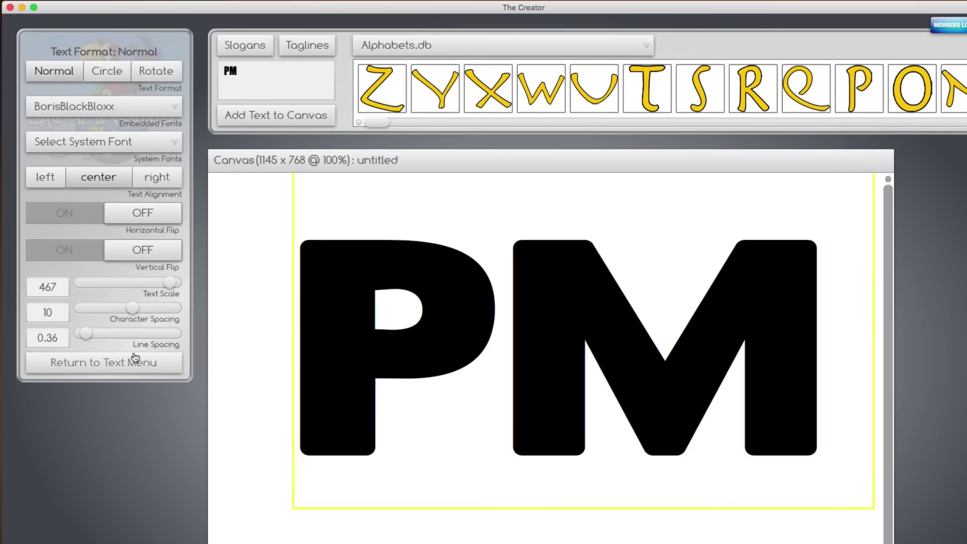
Try character spacing of -100 on the PM text, settle on -2, and shift the text slightly down and left.
{"action": "left_click_drag", "start_coordinate": [132, 308], "coordinate": [77, 308]}
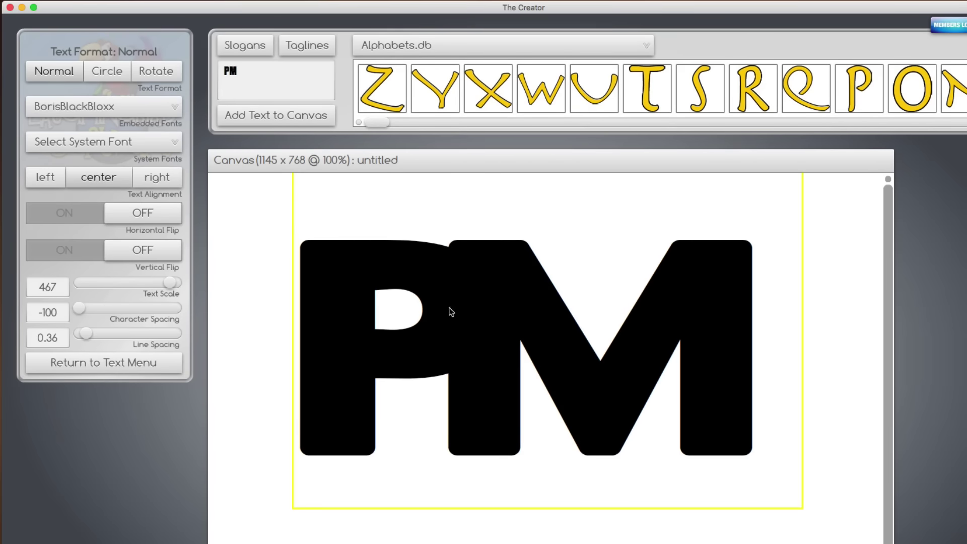
{"action": "left_click_drag", "start_coordinate": [81, 310], "coordinate": [126, 312]}
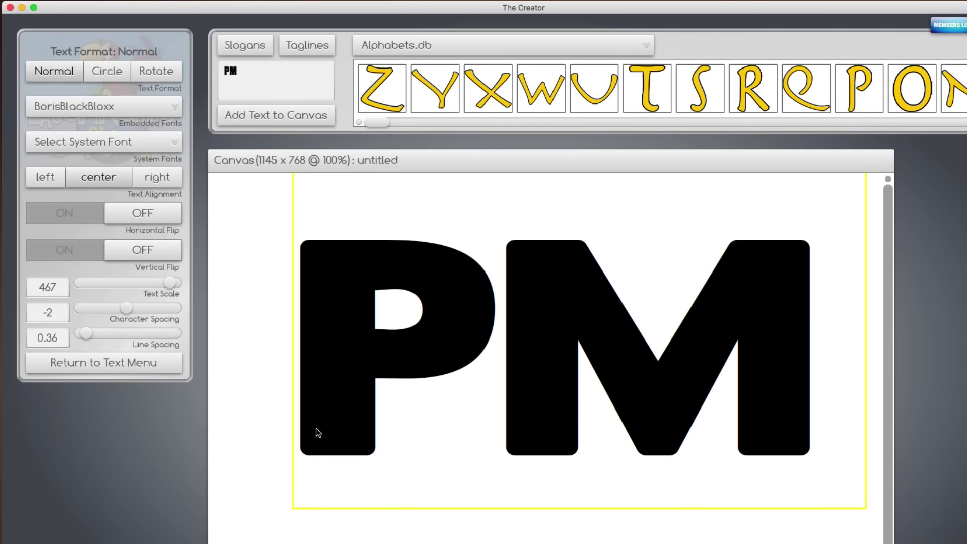
{"action": "left_click_drag", "start_coordinate": [316, 428], "coordinate": [288, 450]}
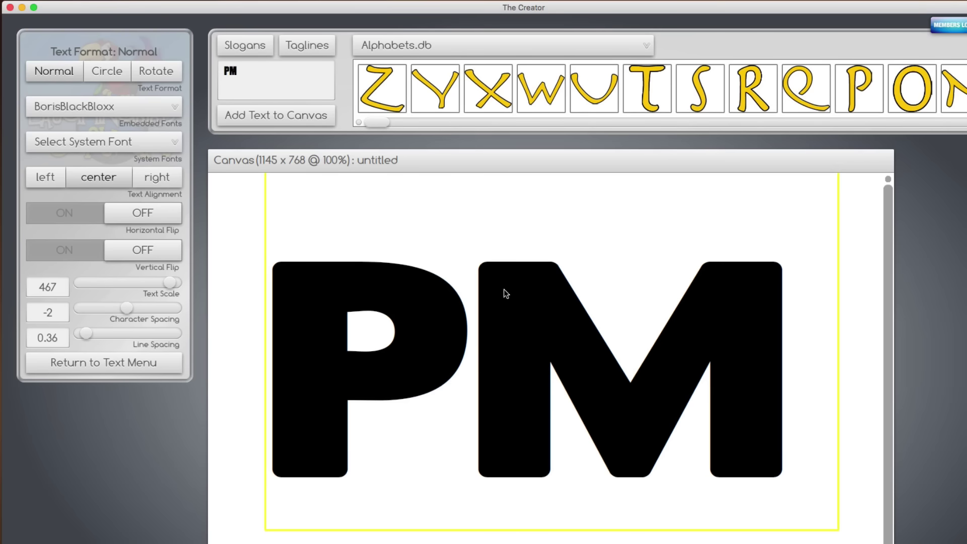
Color the PM text solid red (ff0000) and deselect it.
{"action": "left_click", "coordinate": [118, 362]}
{"action": "left_click", "coordinate": [107, 197]}
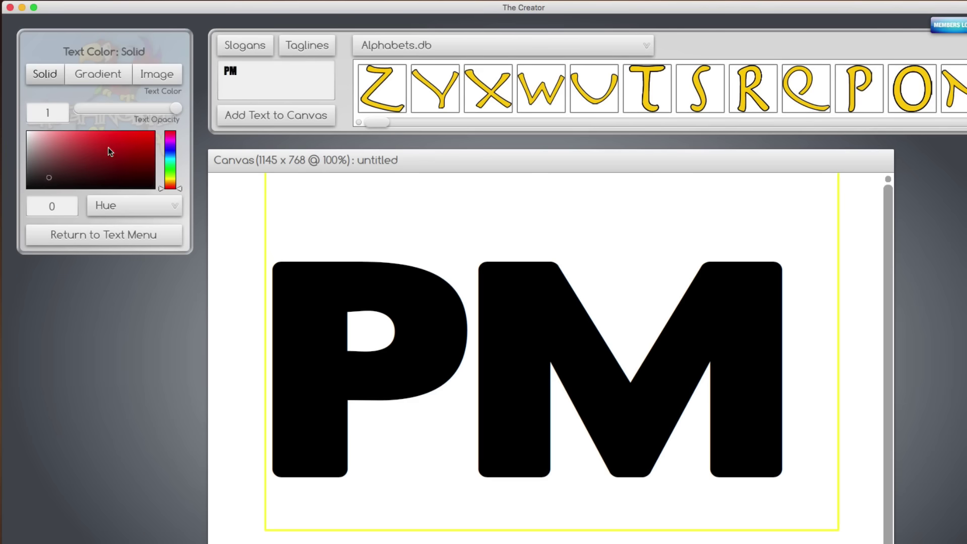
{"action": "left_click_drag", "start_coordinate": [107, 147], "coordinate": [173, 126]}
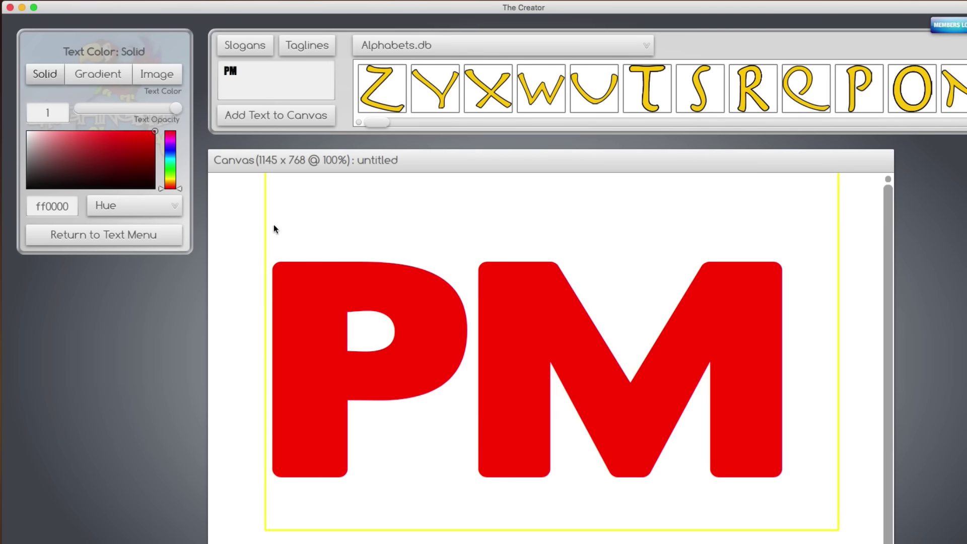
{"action": "left_click", "coordinate": [246, 227]}
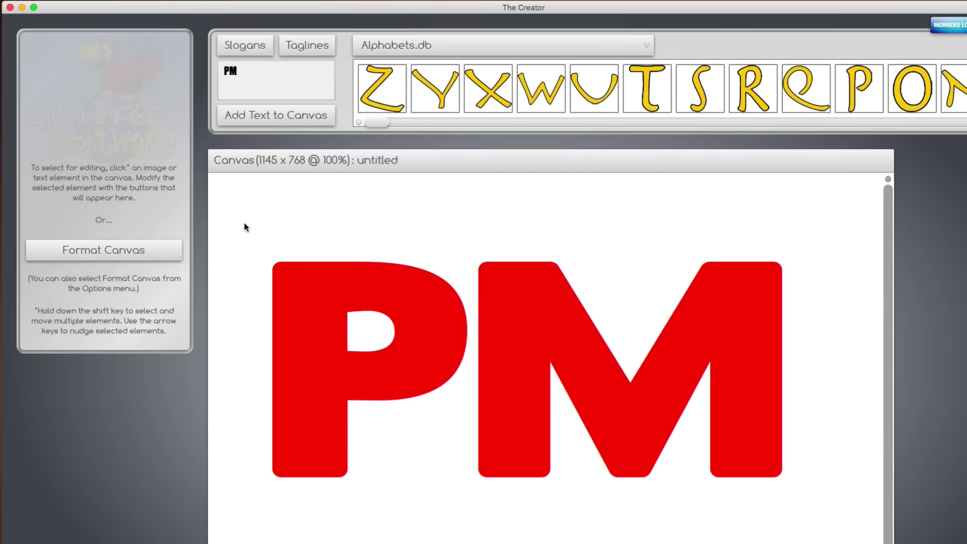
Set the canvas background to grey (a6a6a6) and shift the PM text slightly to the right.
{"action": "left_click", "coordinate": [133, 251]}
{"action": "left_click", "coordinate": [81, 239]}
{"action": "left_click_drag", "start_coordinate": [41, 240], "coordinate": [27, 250]}
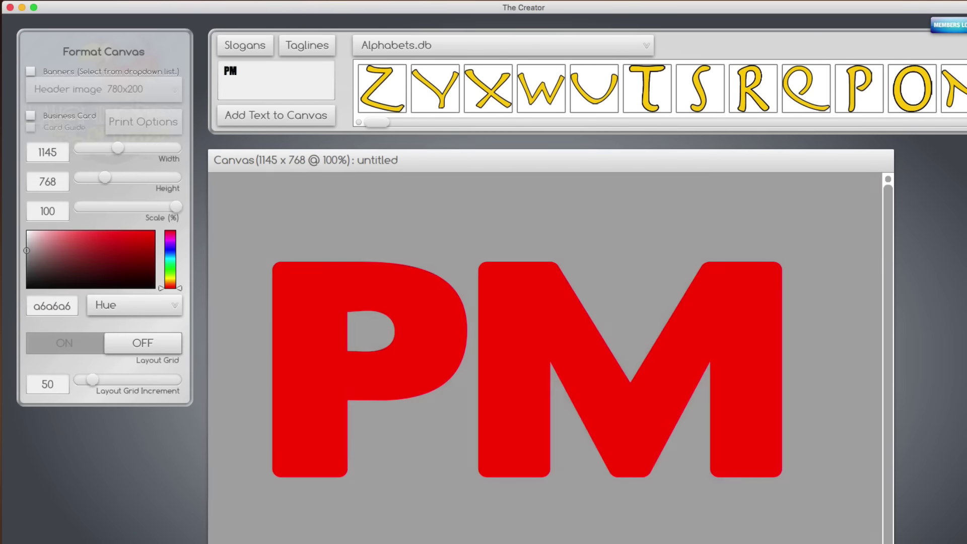
{"action": "left_click", "coordinate": [300, 331]}
{"action": "left_click", "coordinate": [251, 318]}
{"action": "left_click_drag", "start_coordinate": [311, 387], "coordinate": [317, 387]}
{"action": "left_click", "coordinate": [240, 503]}
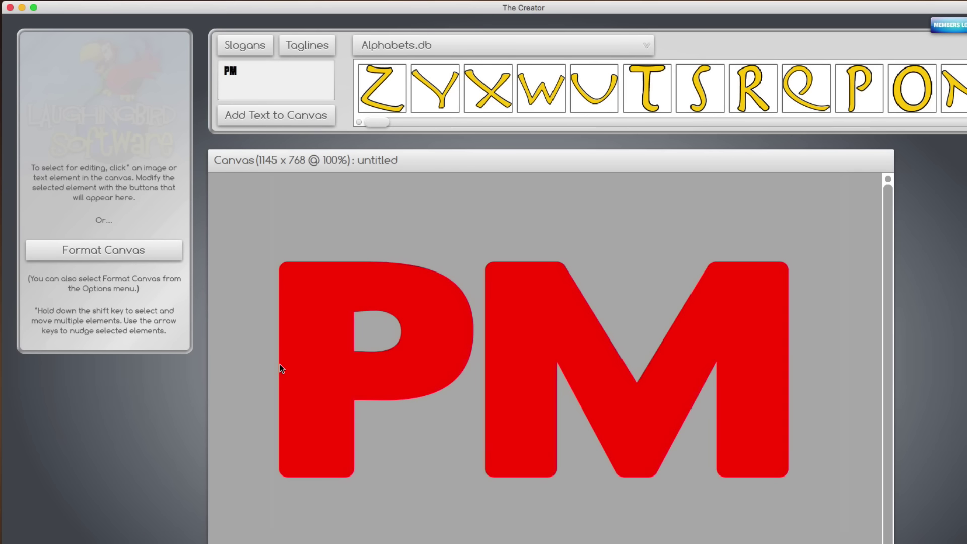
Edit the PM text to leave only the letter P and move it to the middle of the canvas.
{"action": "left_click", "coordinate": [297, 365]}
{"action": "left_click", "coordinate": [86, 322]}
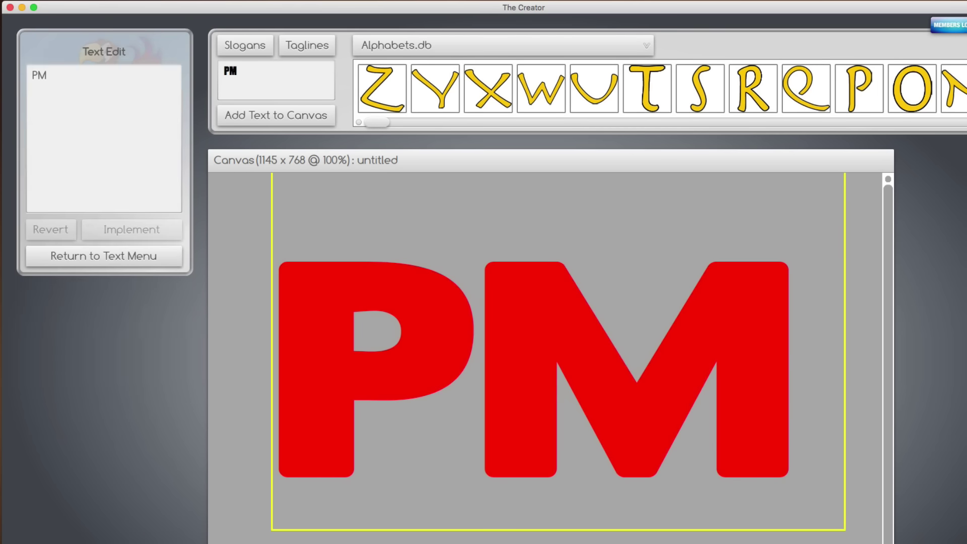
{"action": "left_click", "coordinate": [72, 78]}
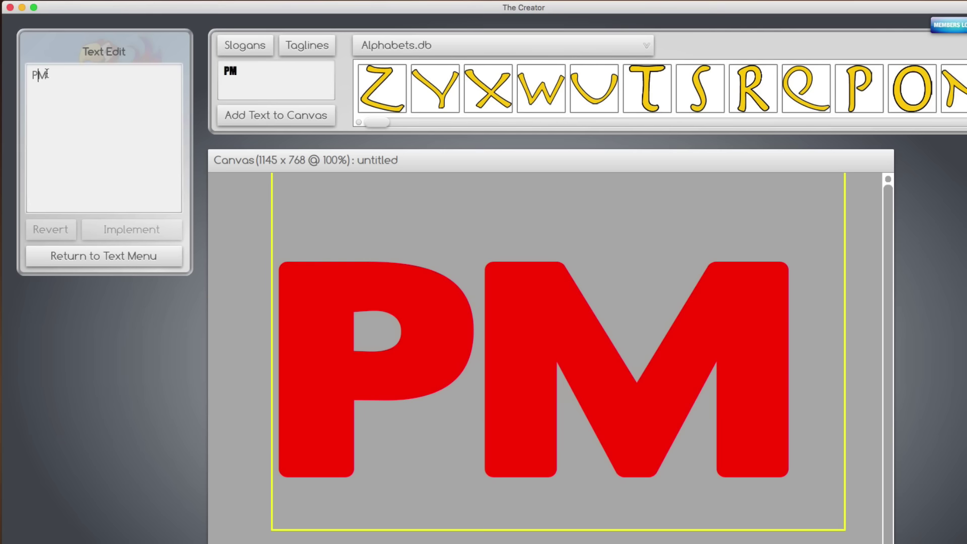
{"action": "key", "text": "BackSpace"}
{"action": "left_click", "coordinate": [137, 229]}
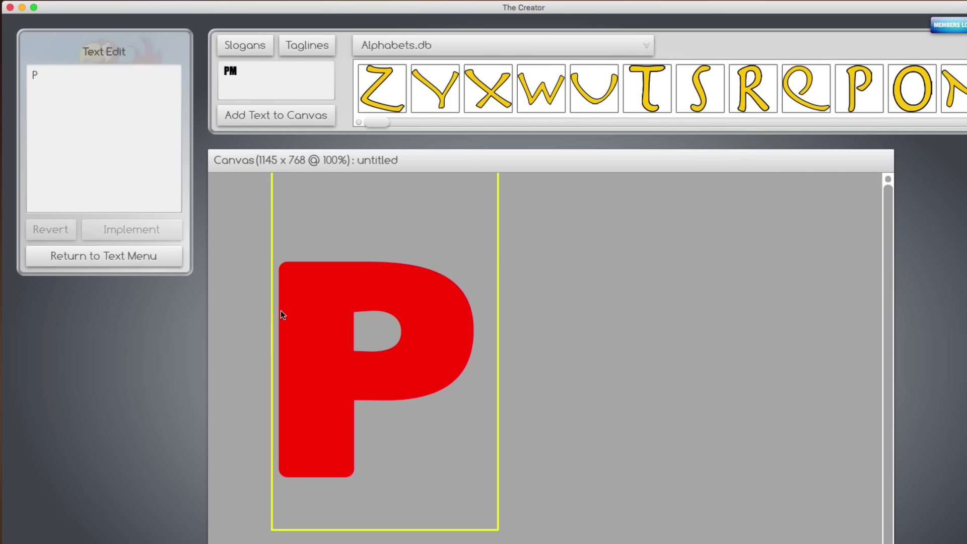
{"action": "left_click", "coordinate": [305, 302]}
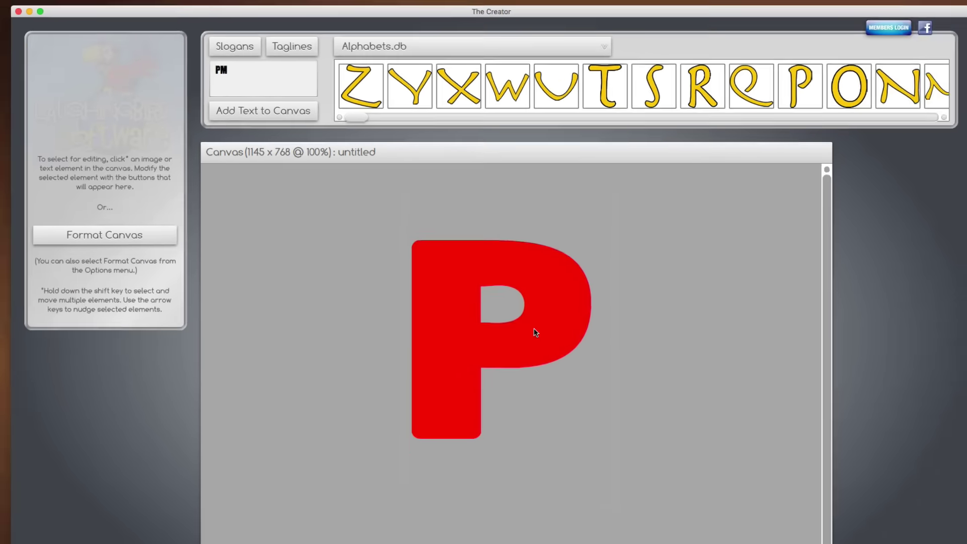
Recolor the letter P white and deselect it.
{"action": "left_click", "coordinate": [466, 351]}
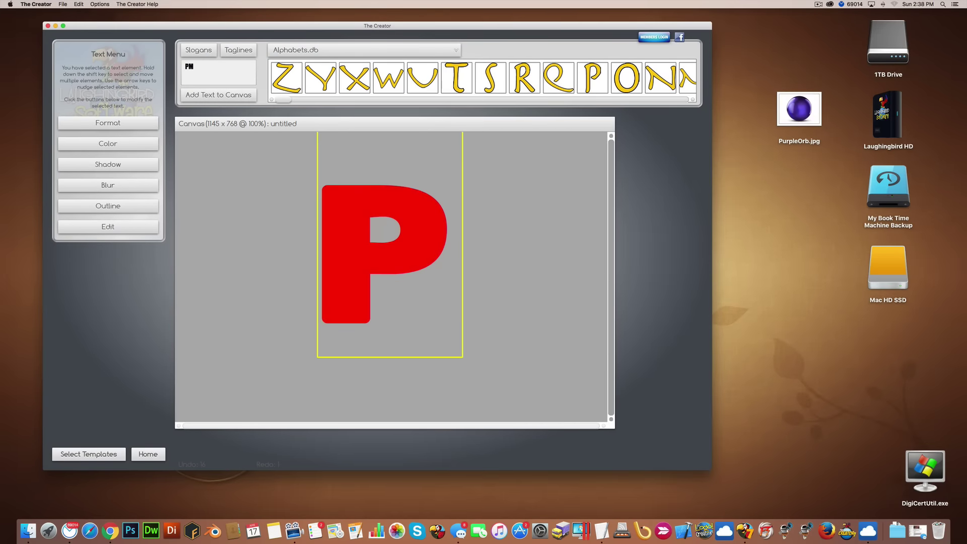
{"action": "left_click_drag", "start_coordinate": [0, 15], "coordinate": [0, 10]}
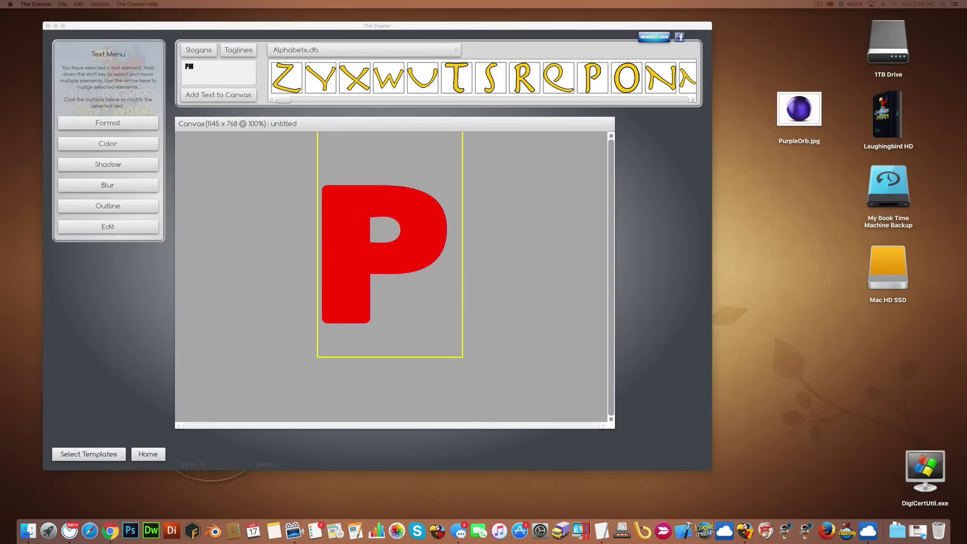
{"action": "left_click", "coordinate": [113, 146]}
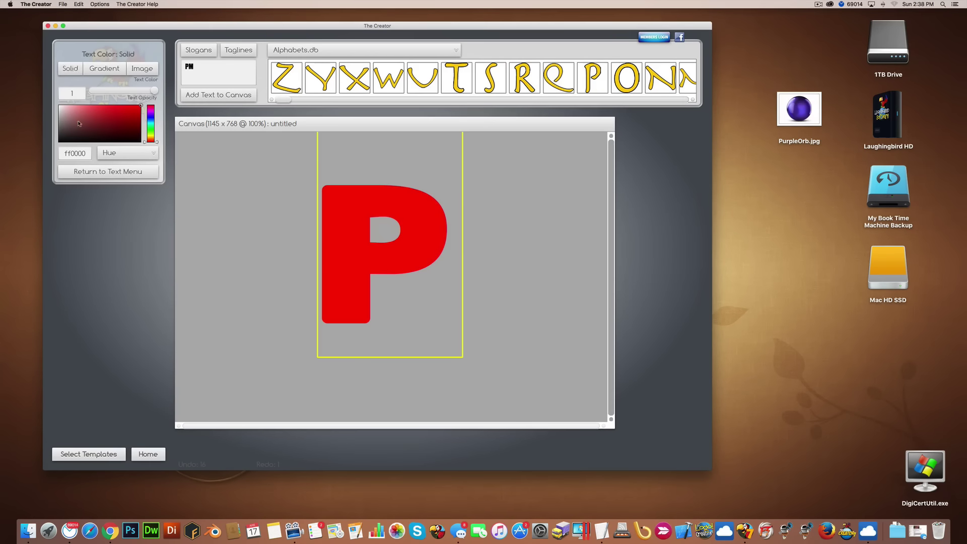
{"action": "left_click_drag", "start_coordinate": [78, 124], "coordinate": [59, 105]}
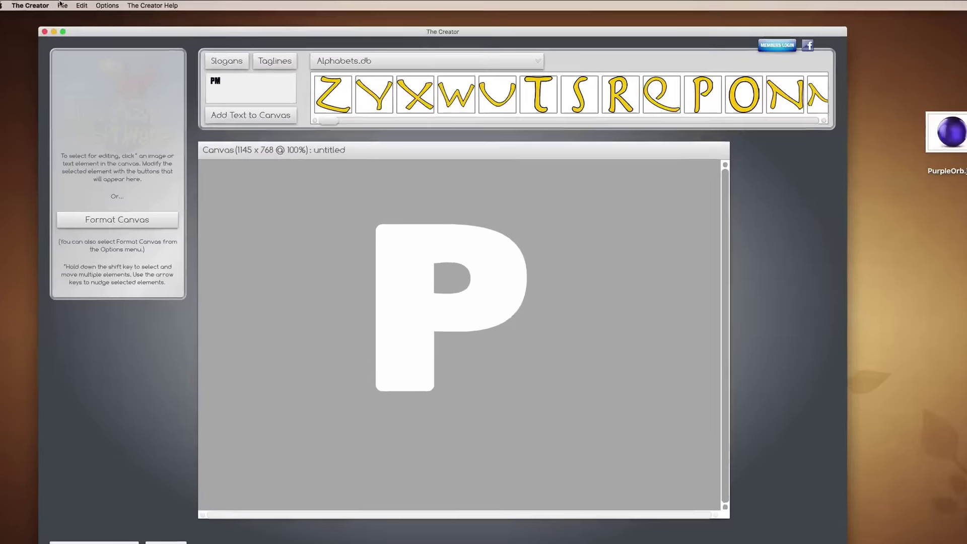
Export the white P to the desktop as a transparent PNG named Ptransparent.png and place the file below PurpleOrb.jpg.
{"action": "left_click", "coordinate": [62, 4]}
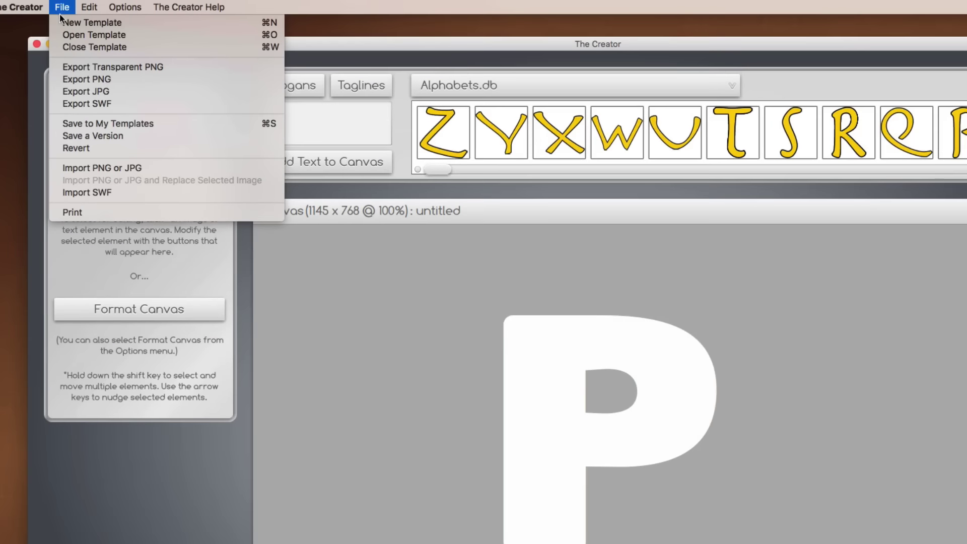
{"action": "left_click", "coordinate": [82, 67]}
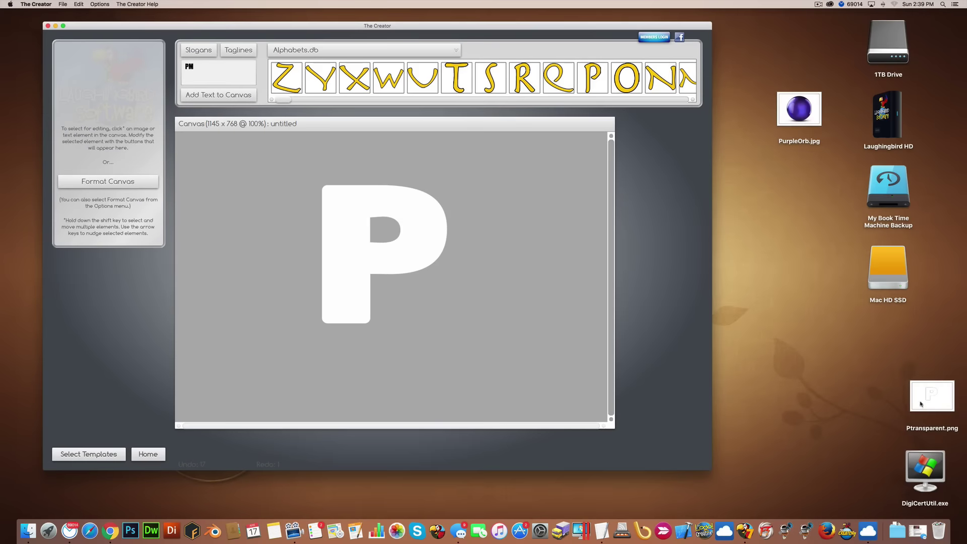
{"action": "left_click_drag", "start_coordinate": [920, 403], "coordinate": [767, 192]}
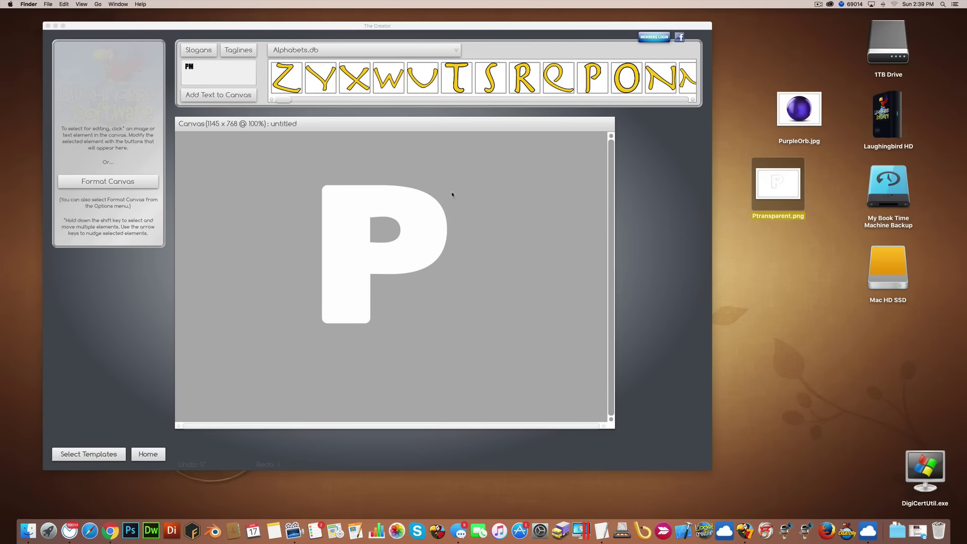
Replace the letter P in the canvas text with M.
{"action": "left_click", "coordinate": [365, 265]}
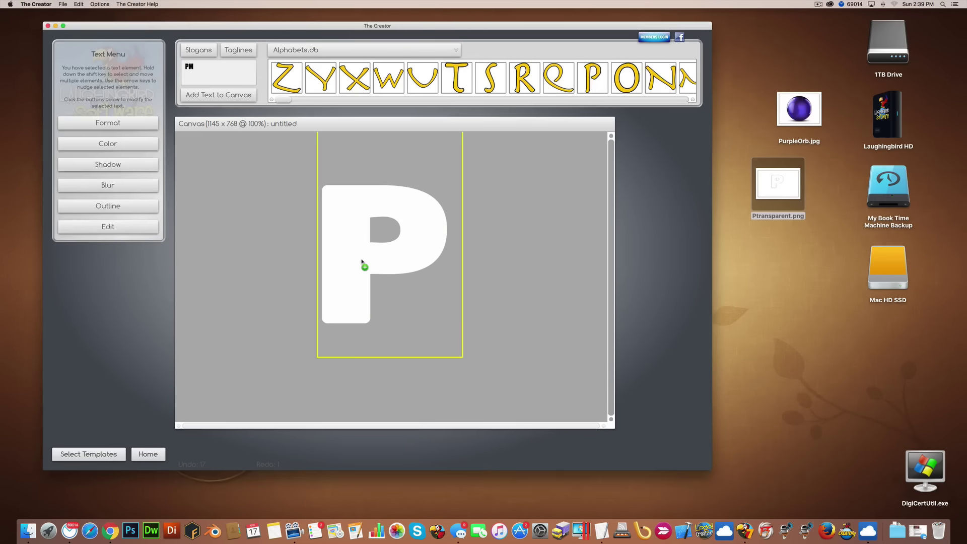
{"action": "left_click", "coordinate": [104, 229]}
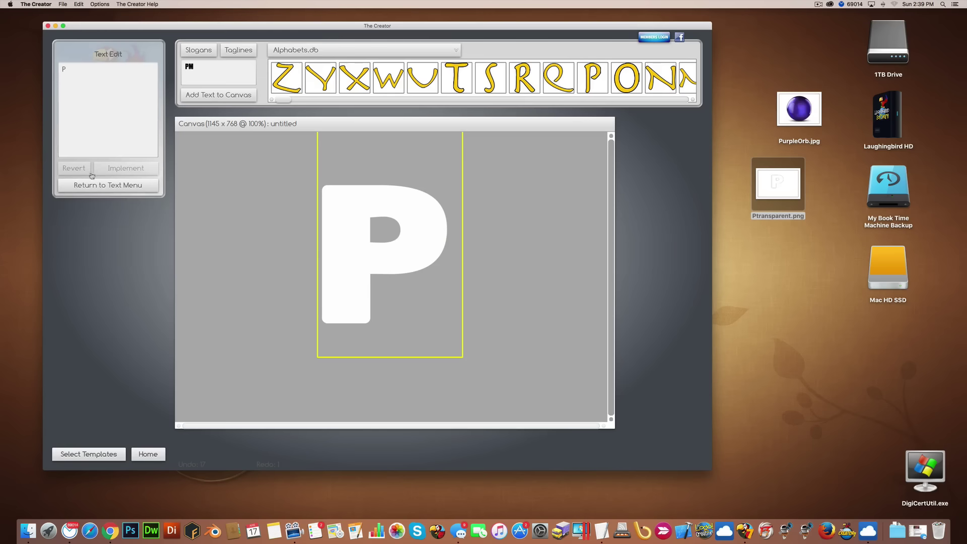
{"action": "key", "text": "BackSpace"}
{"action": "type", "text": "M"}
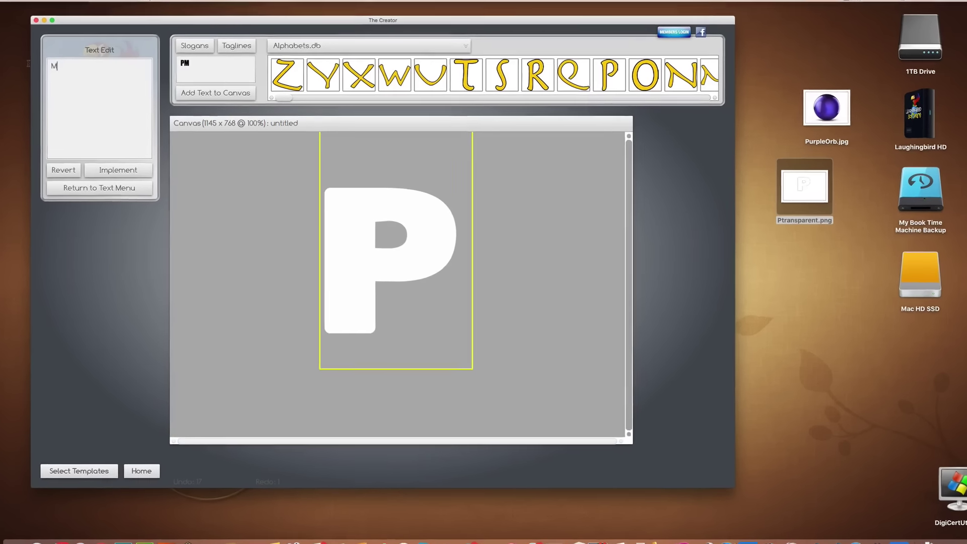
{"action": "left_click", "coordinate": [103, 171]}
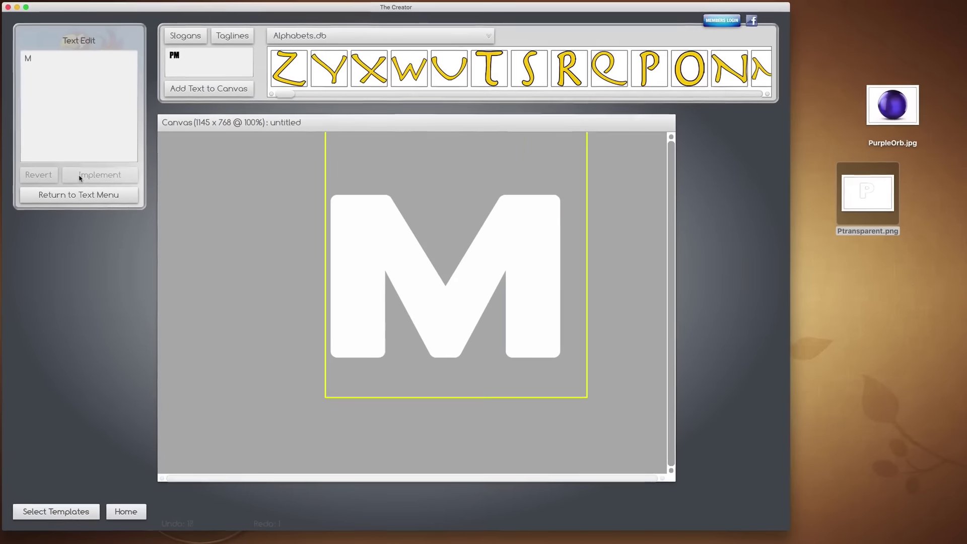
{"action": "left_click", "coordinate": [87, 196]}
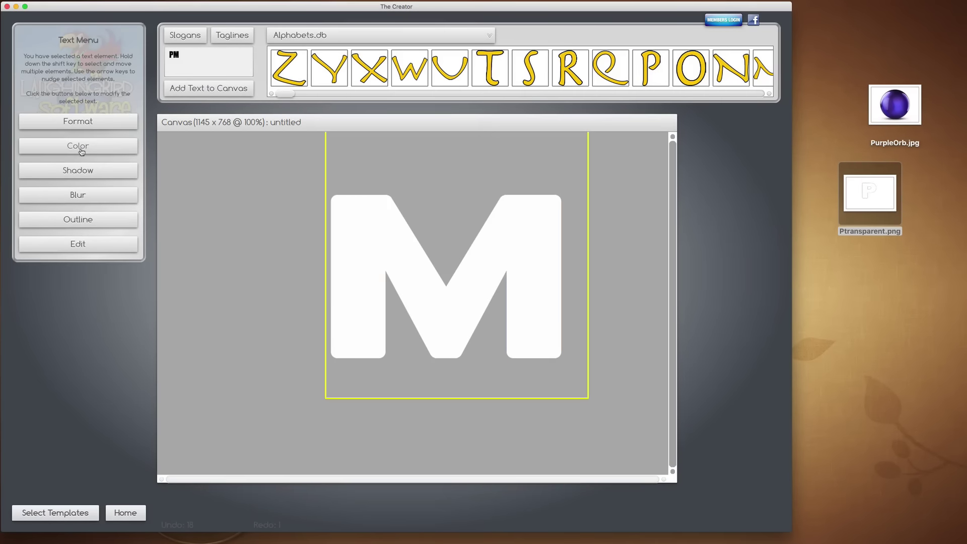
Color the letter M solid red (ff0000).
{"action": "left_click", "coordinate": [79, 149]}
{"action": "left_click_drag", "start_coordinate": [78, 131], "coordinate": [151, 84]}
{"action": "left_click_drag", "start_coordinate": [390, 235], "coordinate": [390, 236]}
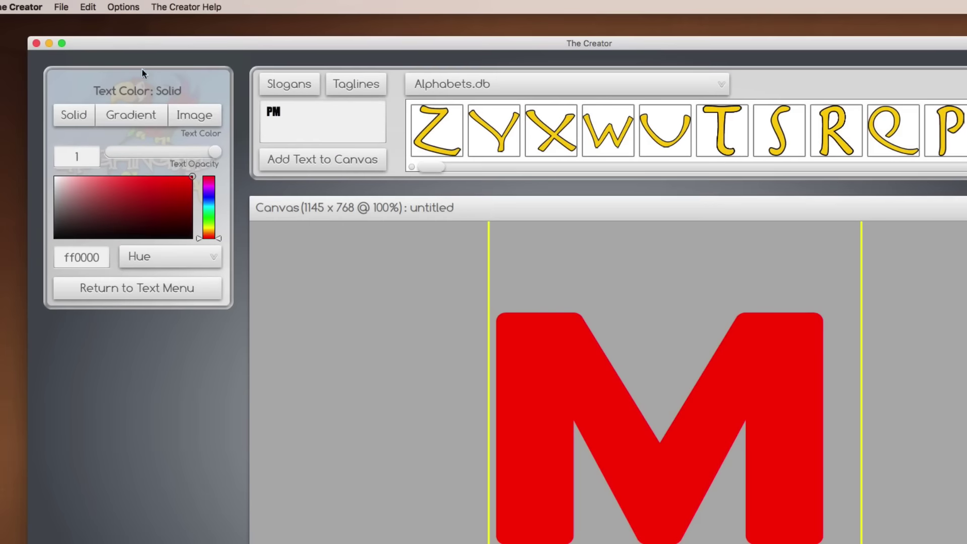
Duplicate the red M and separate the copies, one in the canvas's upper right and one in its lower left.
{"action": "left_click", "coordinate": [89, 7]}
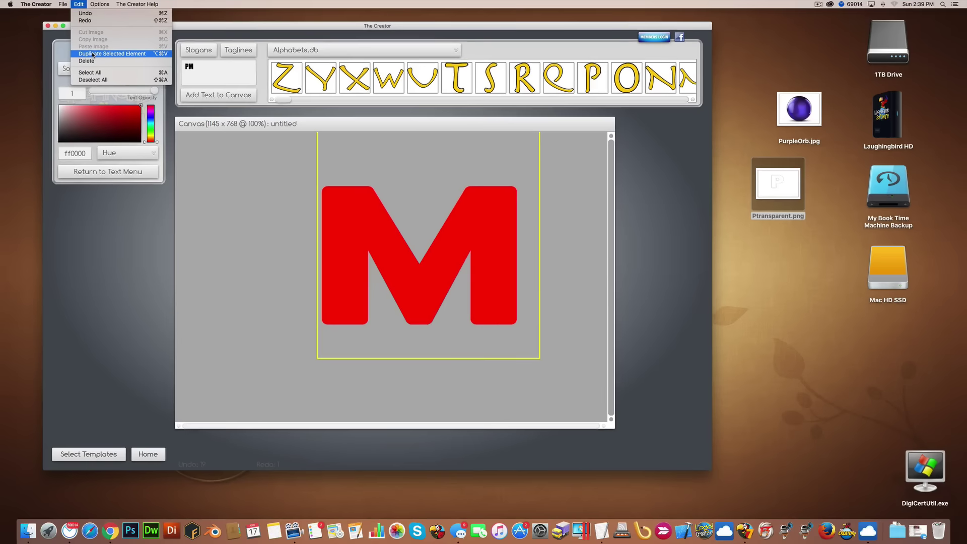
{"action": "left_click", "coordinate": [93, 54]}
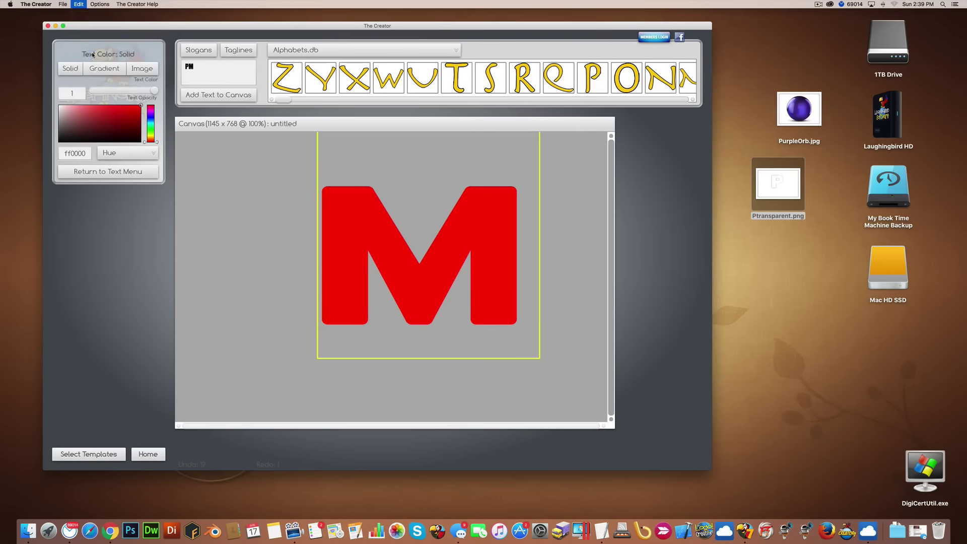
{"action": "left_click_drag", "start_coordinate": [360, 270], "coordinate": [435, 223]}
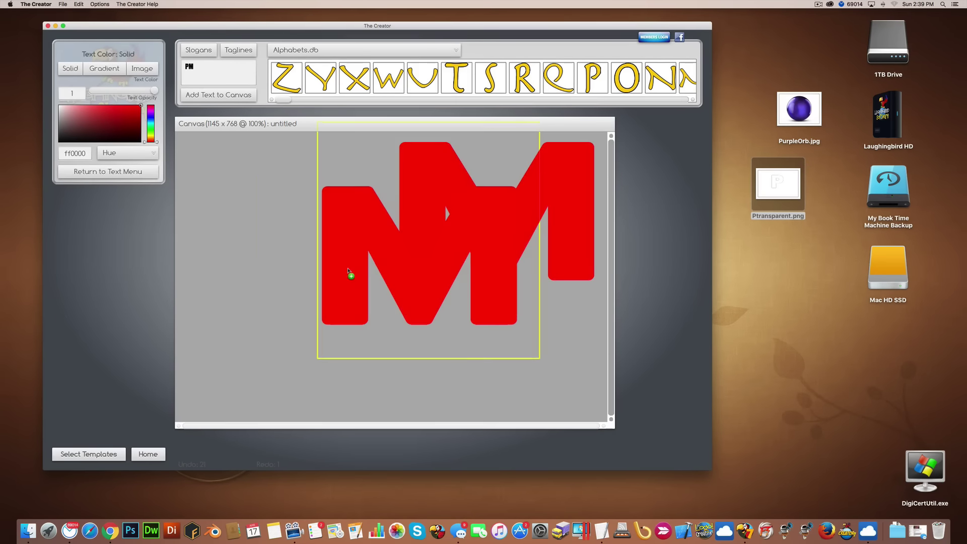
{"action": "left_click_drag", "start_coordinate": [349, 273], "coordinate": [273, 324]}
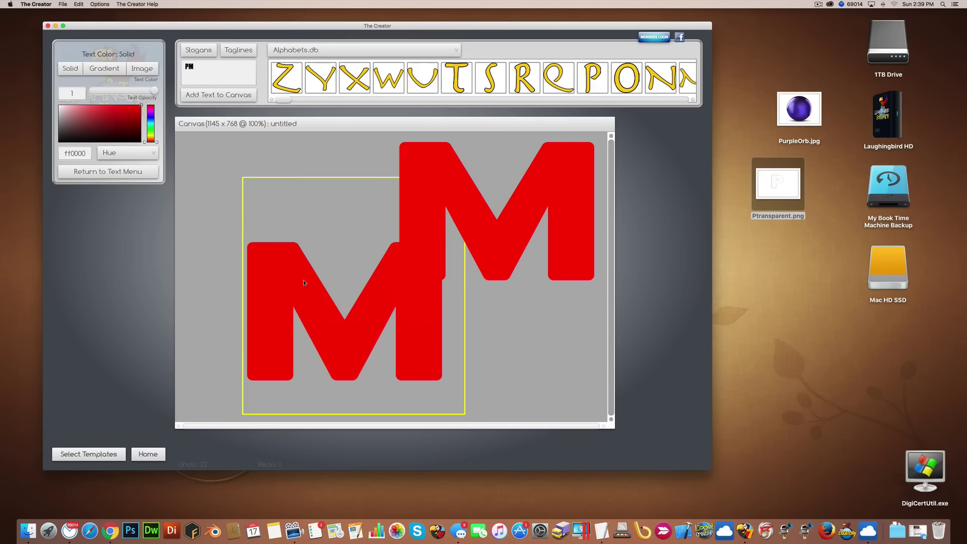
Fill the lower-left M with the image Ptransparent.png and set the image's horizontal offset to -564.
{"action": "left_click_drag", "start_coordinate": [775, 191], "coordinate": [370, 308]}
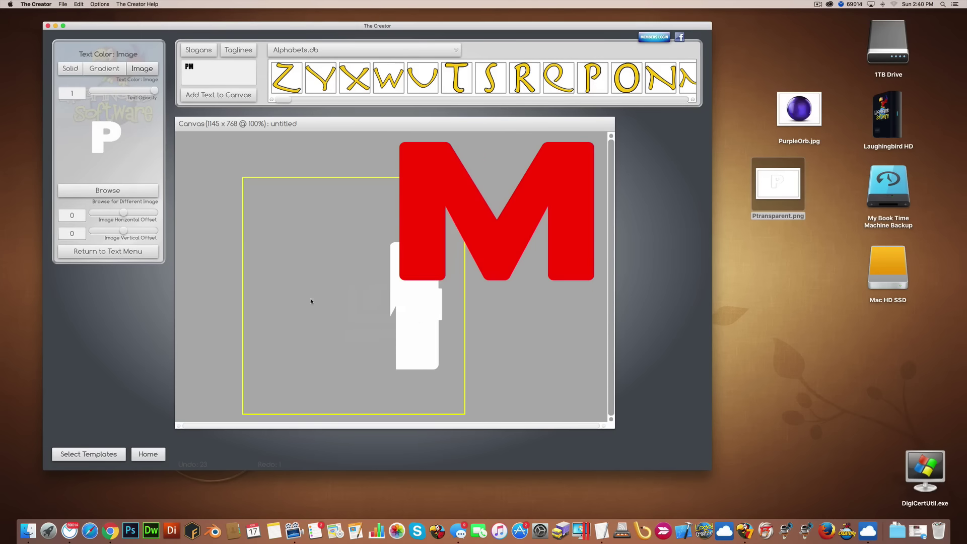
{"action": "left_click_drag", "start_coordinate": [124, 212], "coordinate": [111, 215]}
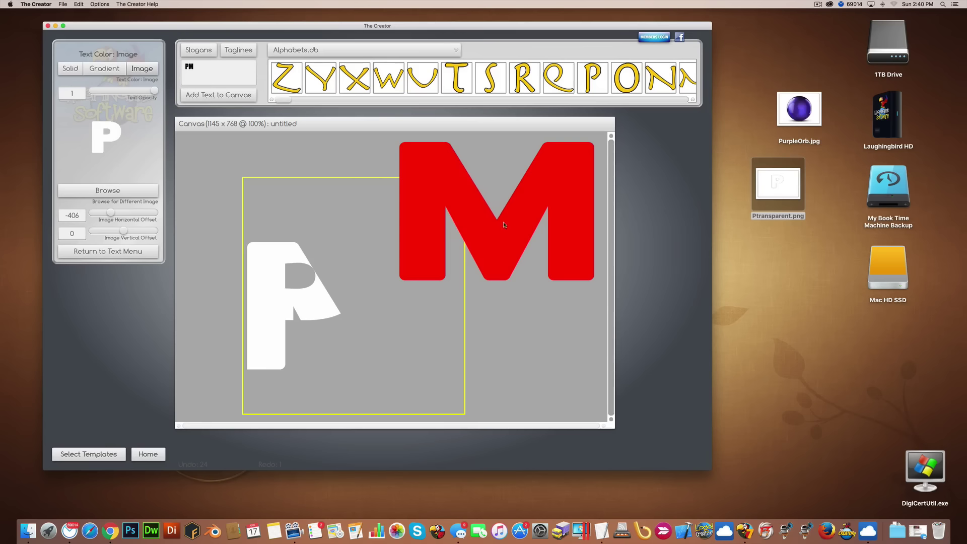
{"action": "left_click_drag", "start_coordinate": [110, 213], "coordinate": [105, 213]}
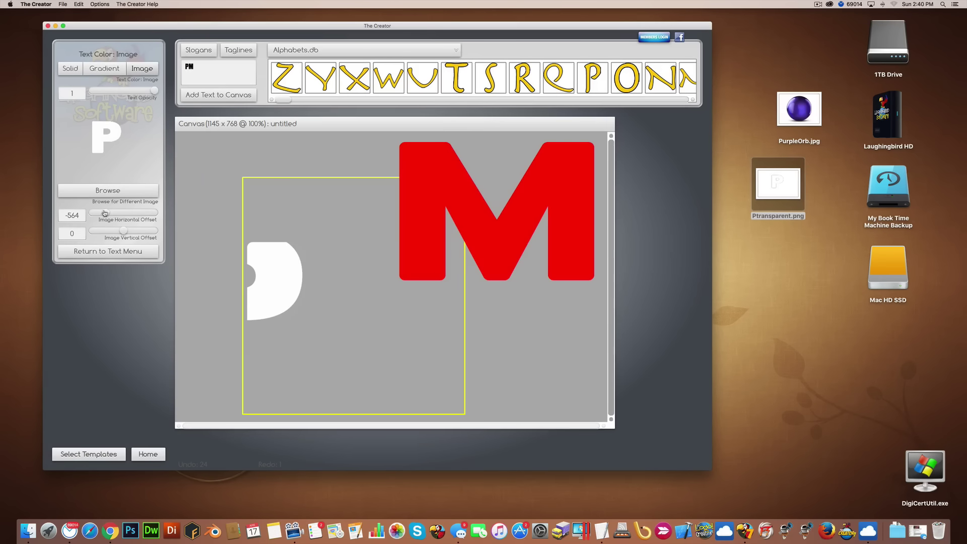
Stack the white P-filled M exactly over the red M in the canvas's right half, with the red M sent to the back.
{"action": "left_click_drag", "start_coordinate": [275, 301], "coordinate": [246, 273]}
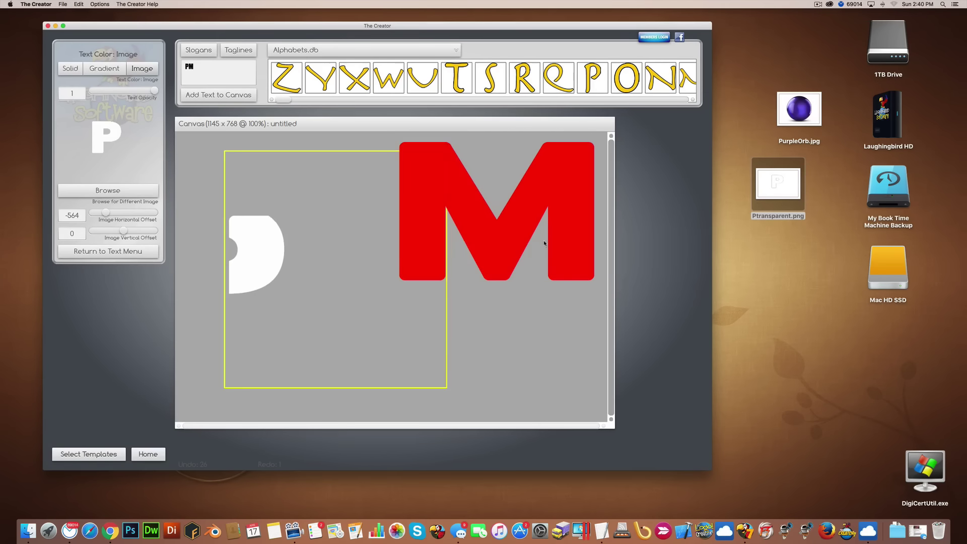
{"action": "left_click_drag", "start_coordinate": [509, 249], "coordinate": [464, 321]}
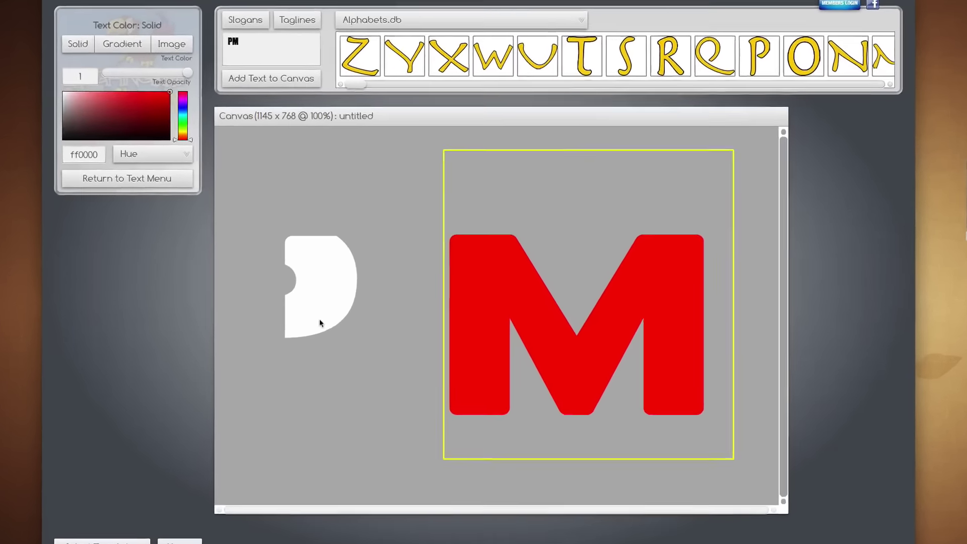
{"action": "left_click_drag", "start_coordinate": [319, 323], "coordinate": [486, 319]}
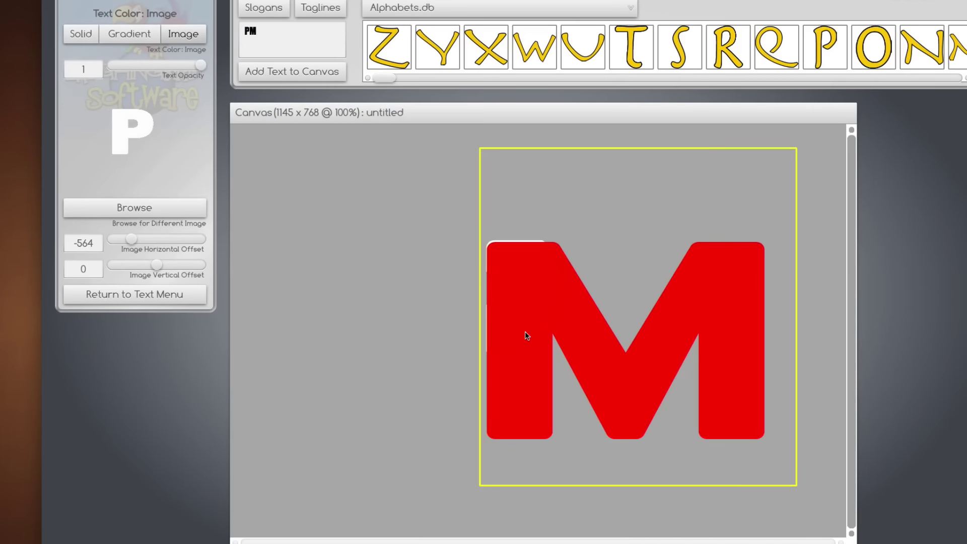
{"action": "left_click", "coordinate": [672, 375]}
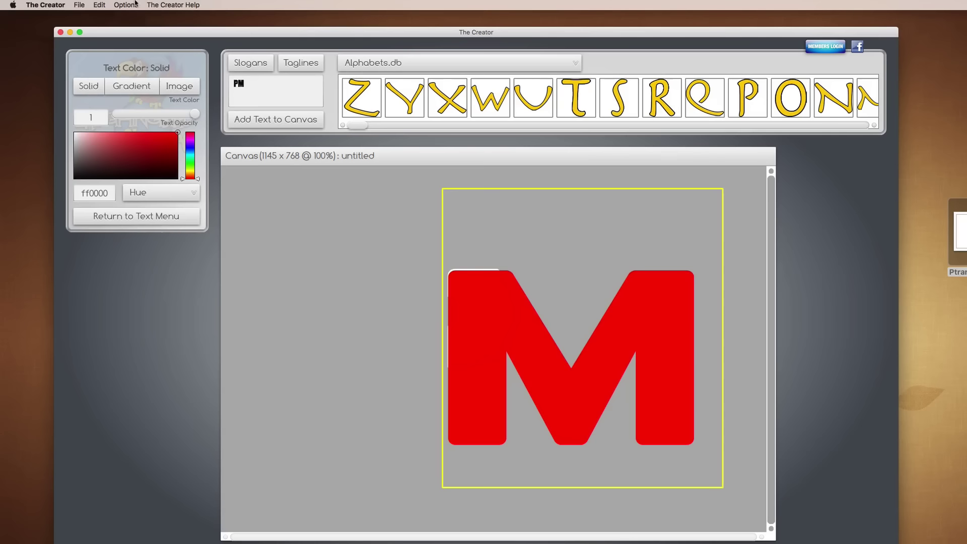
{"action": "left_click", "coordinate": [133, 0]}
{"action": "left_click", "coordinate": [140, 43]}
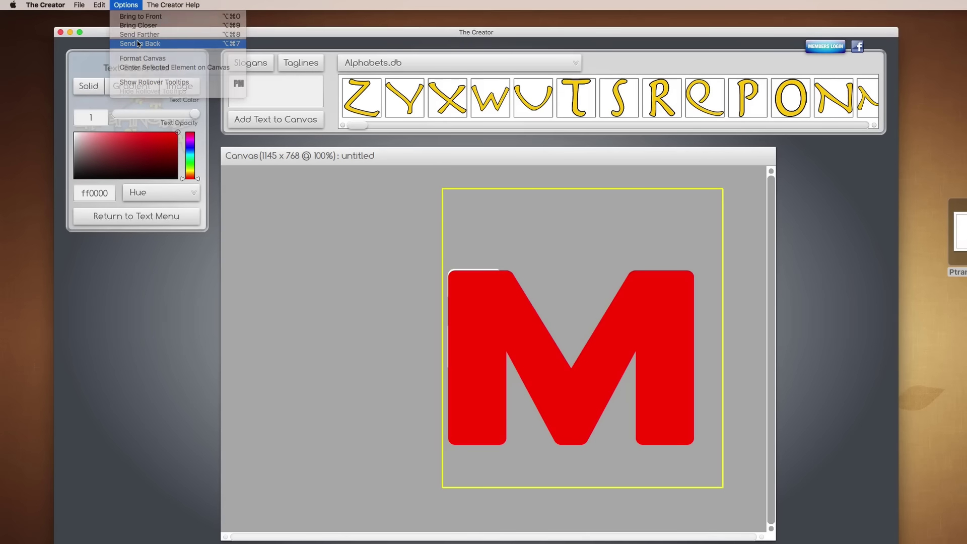
{"action": "mouse_move", "coordinate": [495, 328]}
{"action": "left_mouse_down"}
{"action": "mouse_move", "coordinate": [495, 338]}
{"action": "mouse_move", "coordinate": [494, 325]}
{"action": "left_mouse_up"}
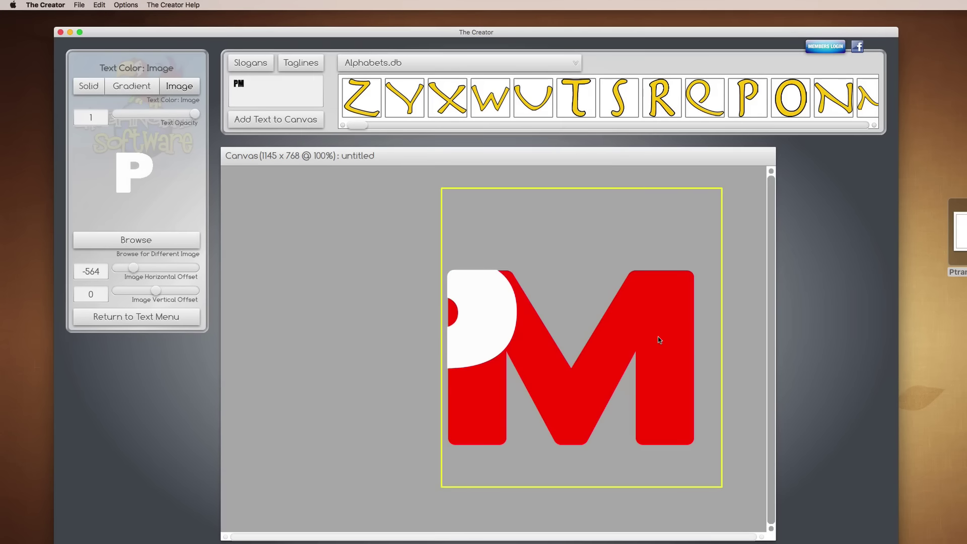
Duplicate the red M and move the copy to the left half of the canvas.
{"action": "left_click", "coordinate": [657, 340]}
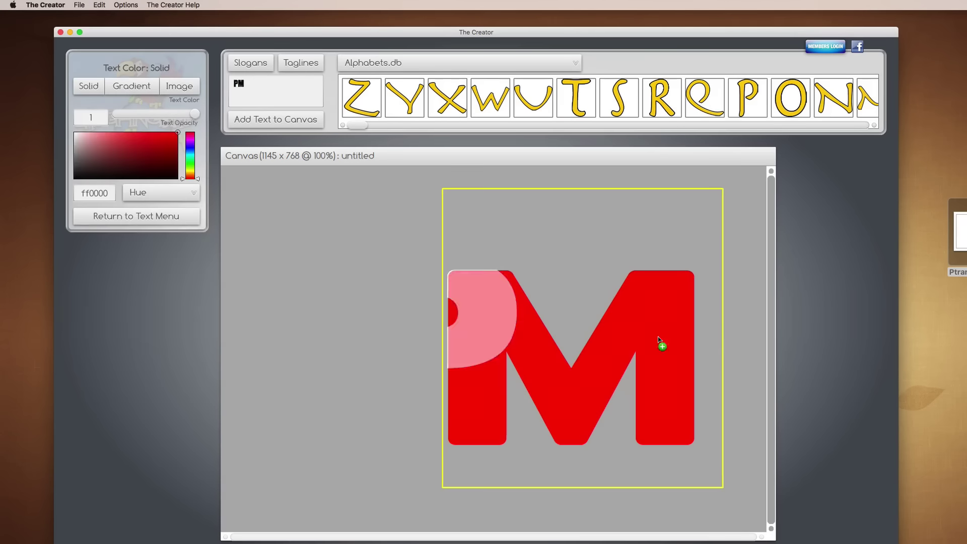
{"action": "left_click", "coordinate": [128, 4]}
{"action": "mouse_move", "coordinate": [99, 4]}
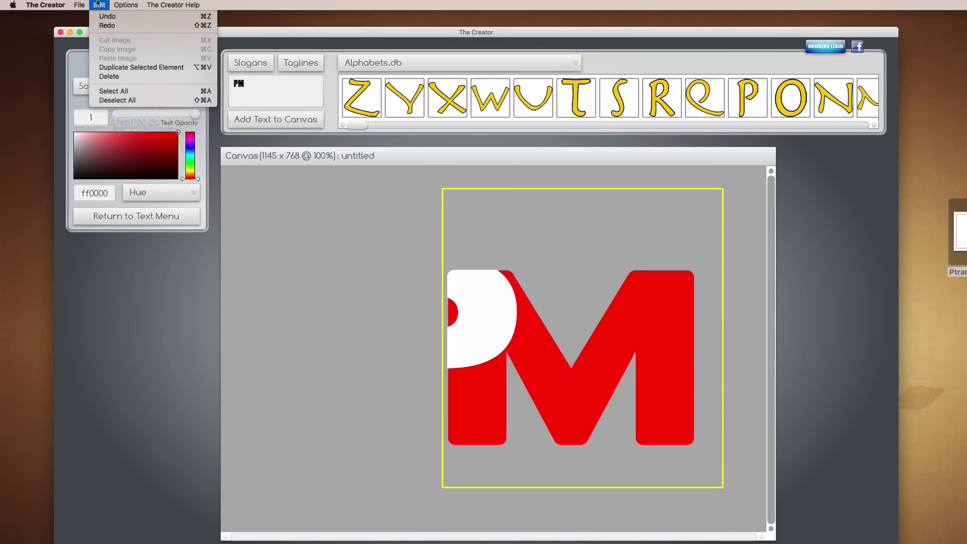
{"action": "left_click", "coordinate": [106, 66]}
{"action": "left_click_drag", "start_coordinate": [641, 309], "coordinate": [439, 300]}
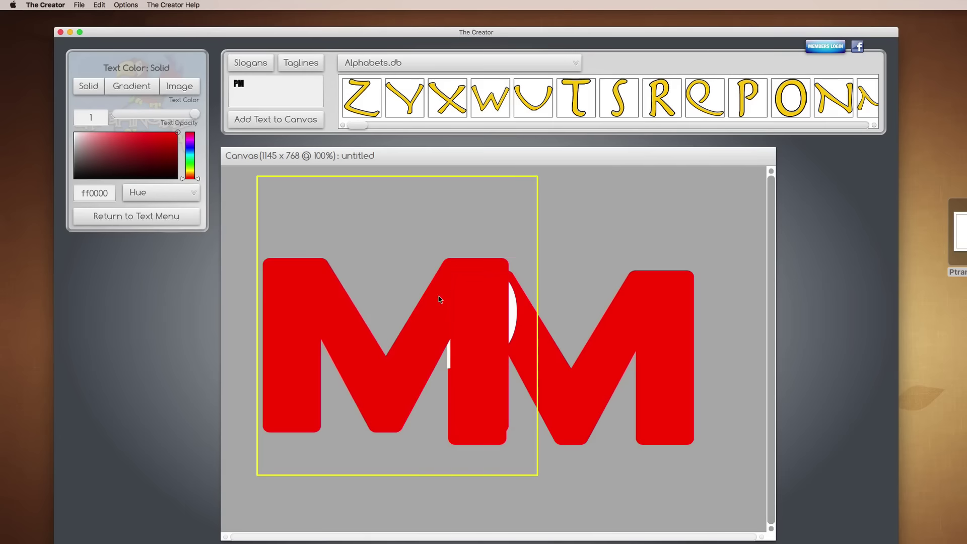
Change the text of the left red M copy to P.
{"action": "left_click", "coordinate": [127, 218]}
{"action": "left_click", "coordinate": [138, 288]}
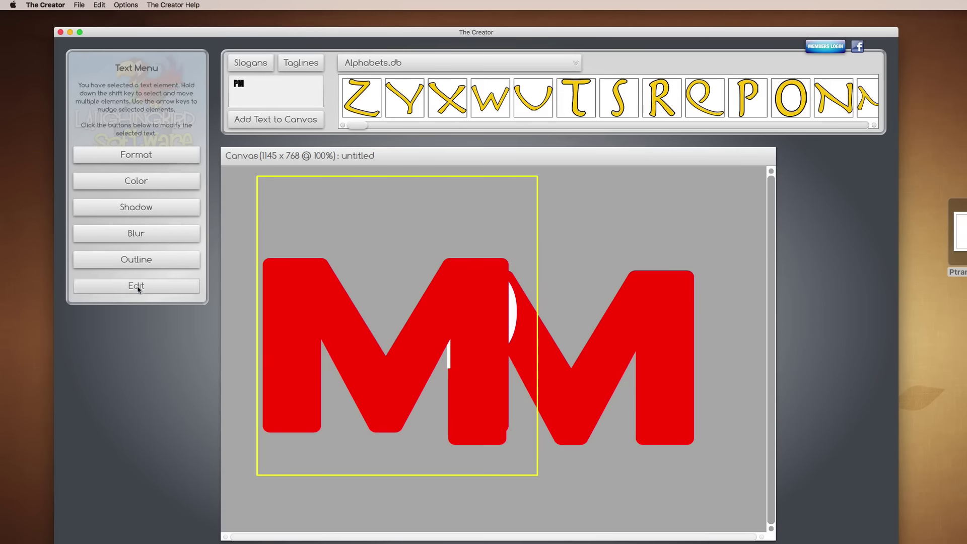
{"action": "type", "text": "P"}
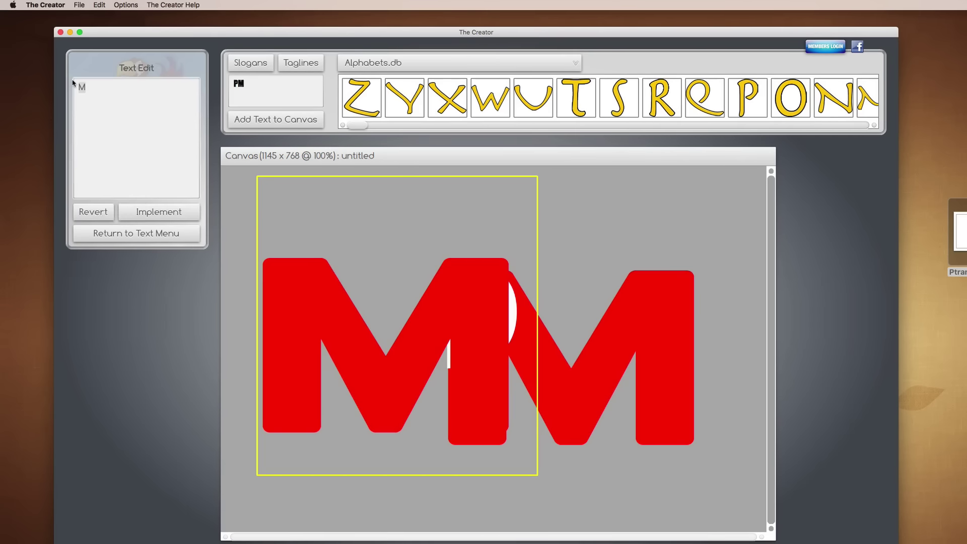
{"action": "left_click", "coordinate": [173, 213]}
Send the red P to the back and move it right so its bowl lines up with the white overlap on the M.
{"action": "left_click", "coordinate": [130, 5]}
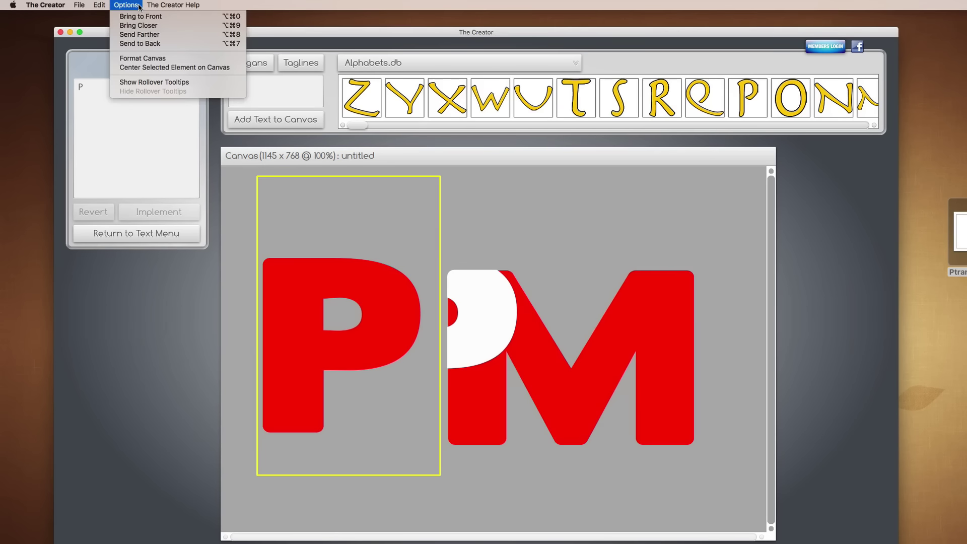
{"action": "left_click", "coordinate": [144, 43]}
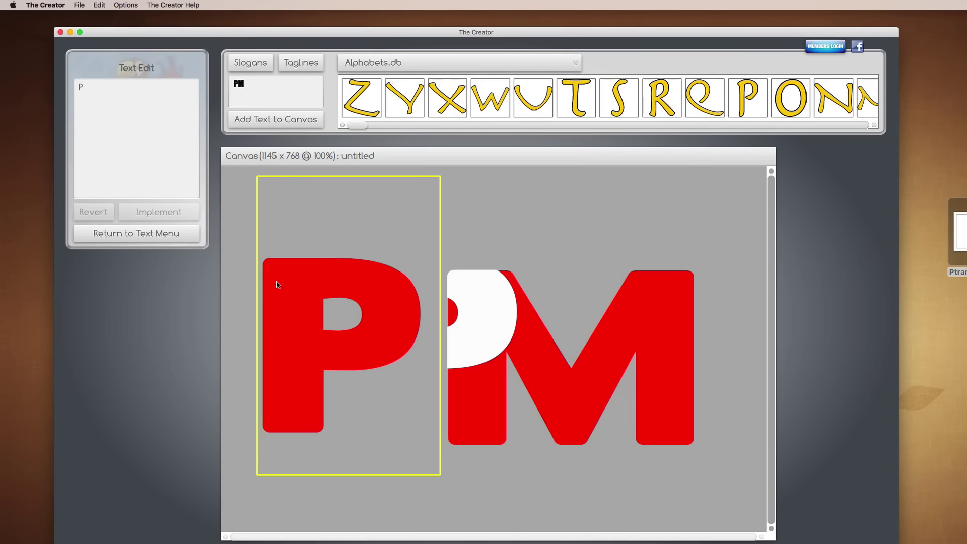
{"action": "left_click_drag", "start_coordinate": [276, 284], "coordinate": [373, 283]}
{"action": "left_click", "coordinate": [606, 254]}
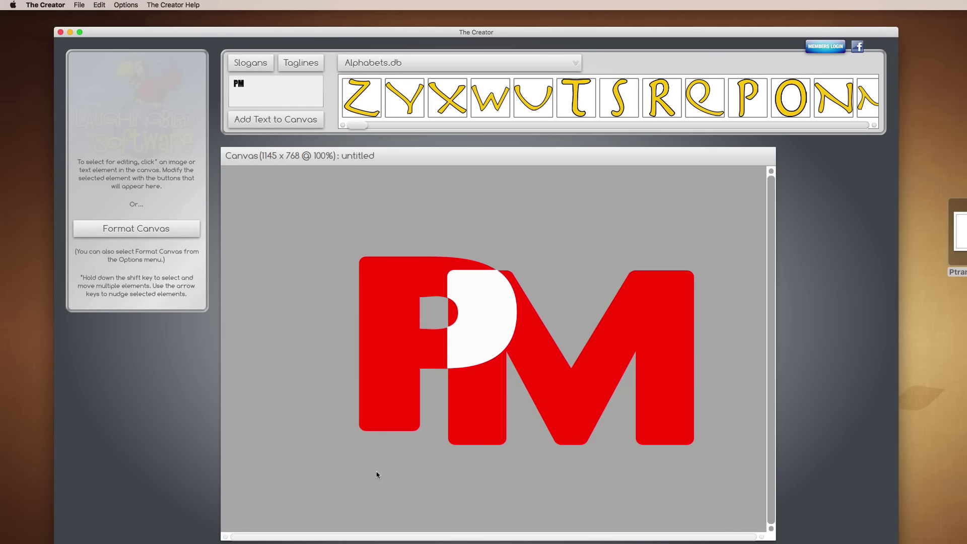
Export the PM lettering to the desktop as PMtransparent.png and delete all the letter elements from the canvas.
{"action": "left_click", "coordinate": [79, 5]}
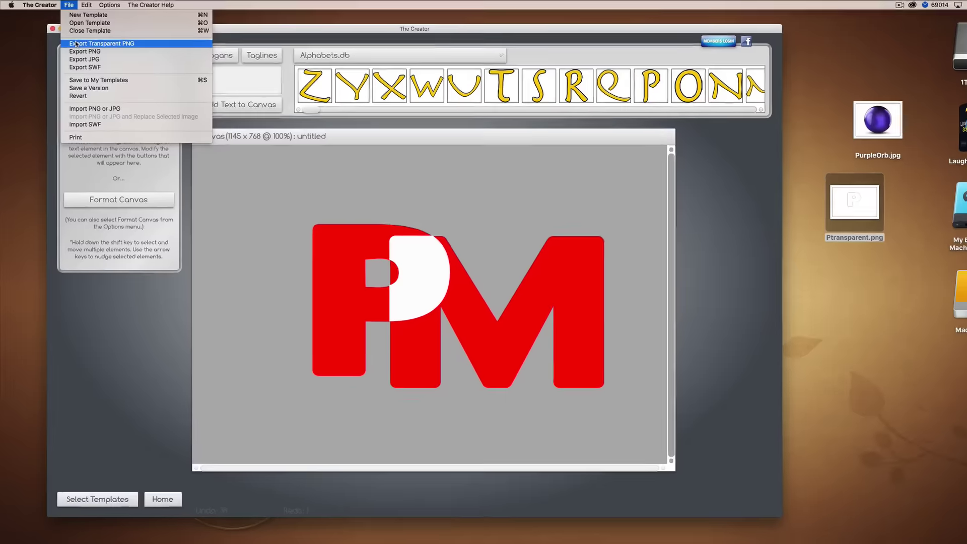
{"action": "left_click", "coordinate": [87, 49]}
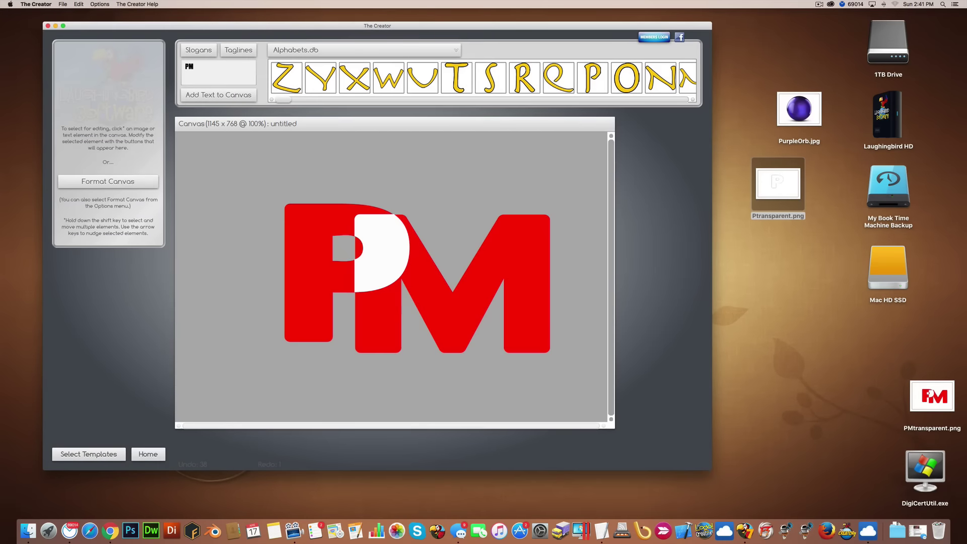
{"action": "left_click", "coordinate": [293, 270]}
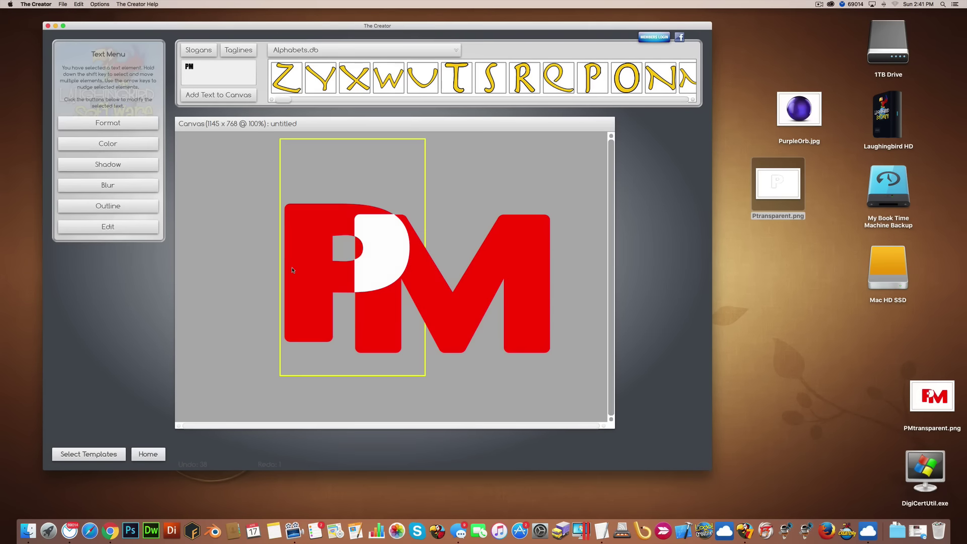
{"action": "key", "text": "Delete"}
{"action": "left_click", "coordinate": [372, 286]}
{"action": "left_click", "coordinate": [381, 286]}
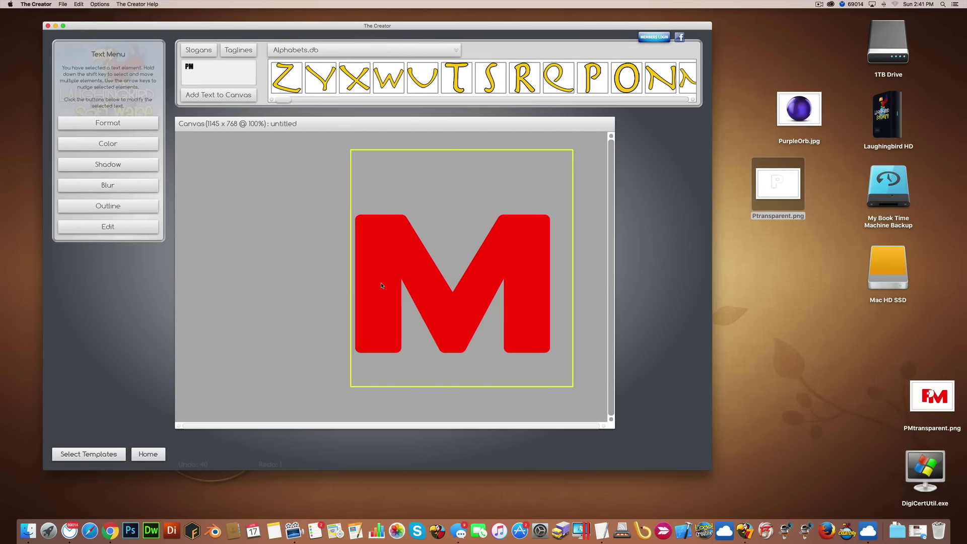
{"action": "key", "text": "Delete"}
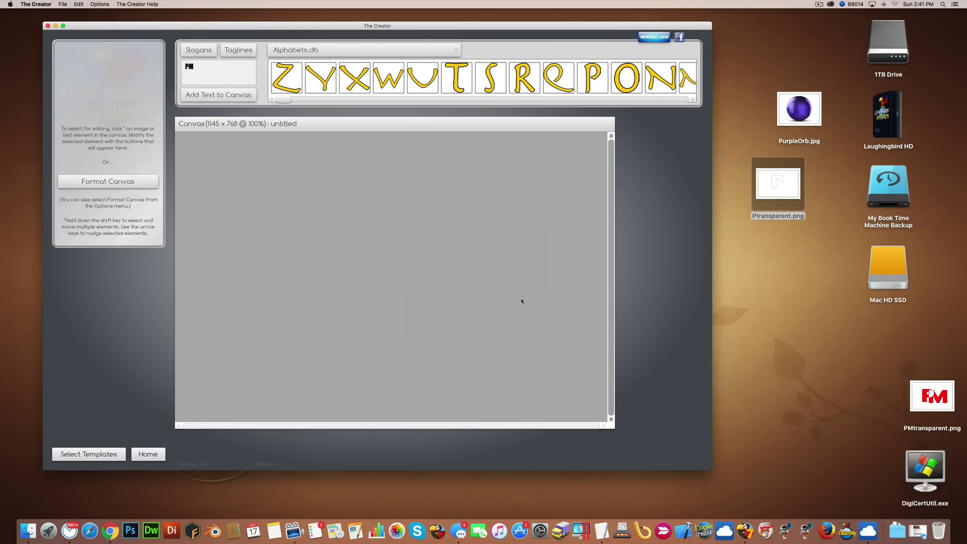
Import PMtransparent.png from the desktop and shift it slightly up and to the left on the canvas.
{"action": "left_click", "coordinate": [61, 5]}
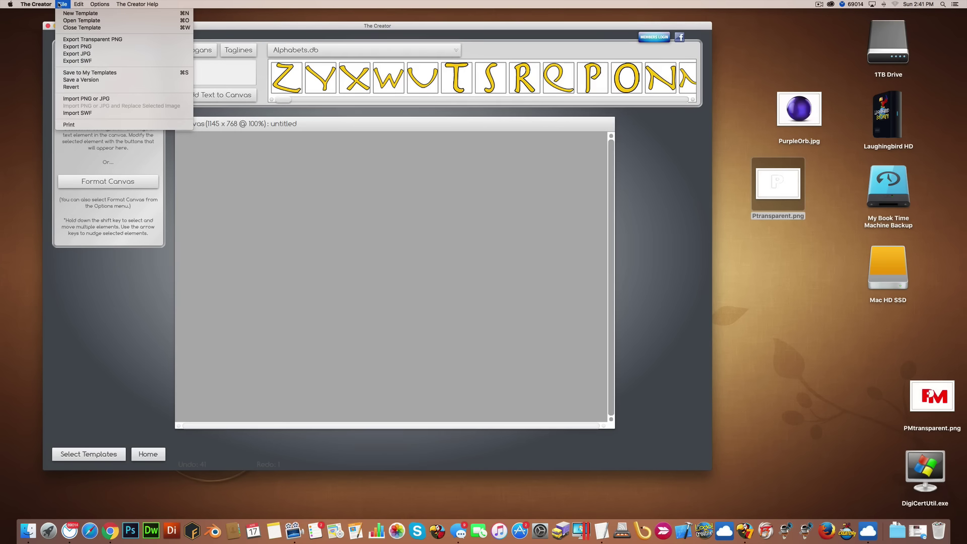
{"action": "left_click", "coordinate": [94, 99]}
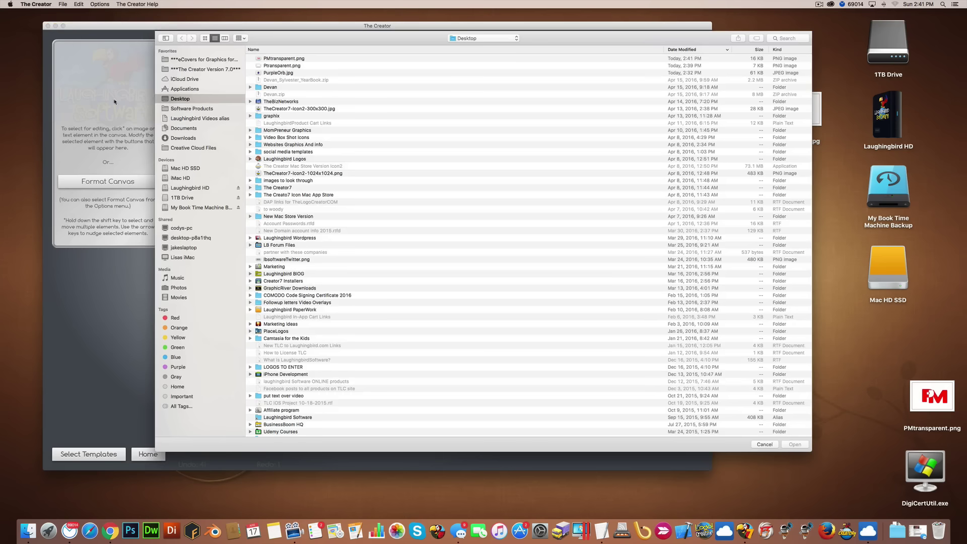
{"action": "double_click", "coordinate": [285, 59]}
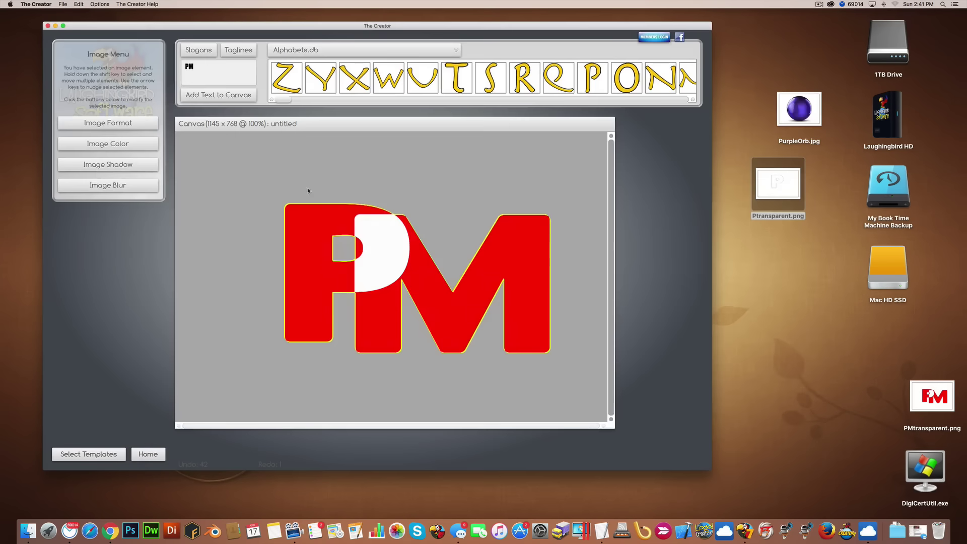
{"action": "left_click_drag", "start_coordinate": [317, 265], "coordinate": [296, 246]}
{"action": "left_click", "coordinate": [245, 249]}
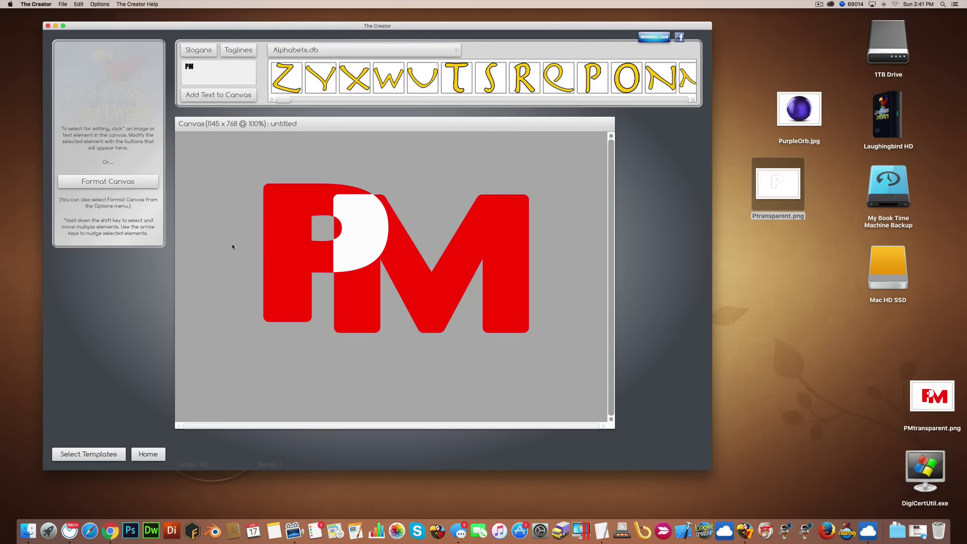
Scale the PM image to 0.71 and give it a shadow.
{"action": "left_click", "coordinate": [274, 260]}
{"action": "left_click", "coordinate": [106, 128]}
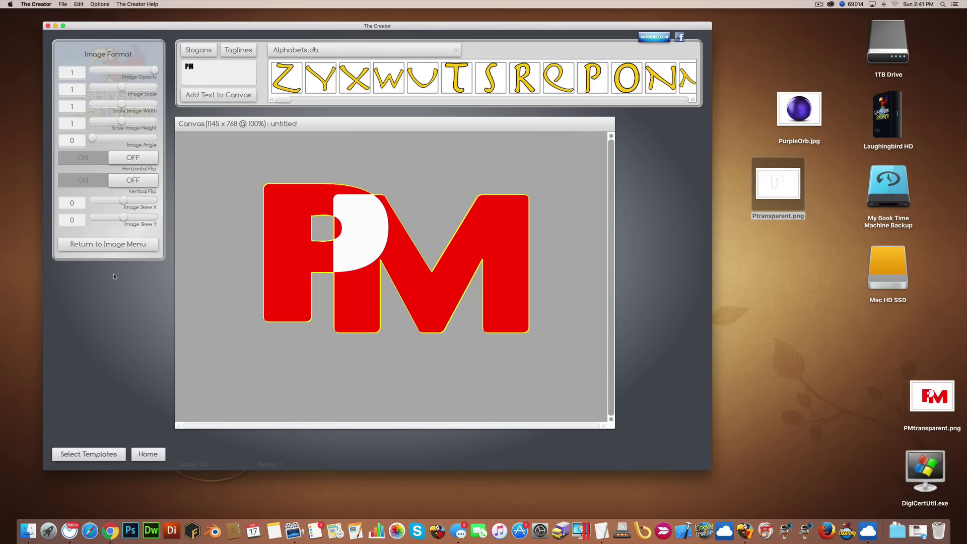
{"action": "left_click_drag", "start_coordinate": [122, 87], "coordinate": [115, 87]}
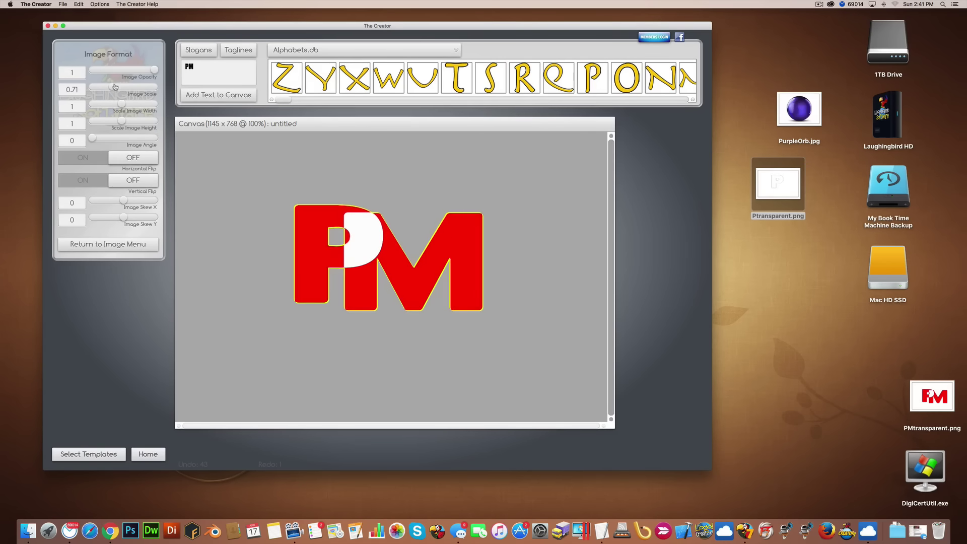
{"action": "left_click", "coordinate": [133, 244]}
{"action": "left_click", "coordinate": [211, 179]}
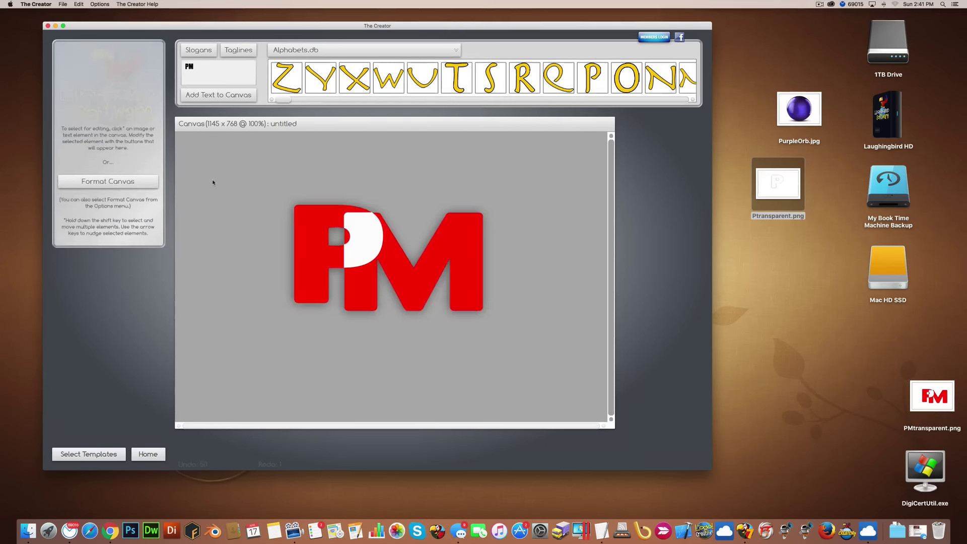
Import PurpleOrb.jpg, position it around the PM logo and send it to the back.
{"action": "left_click", "coordinate": [394, 301]}
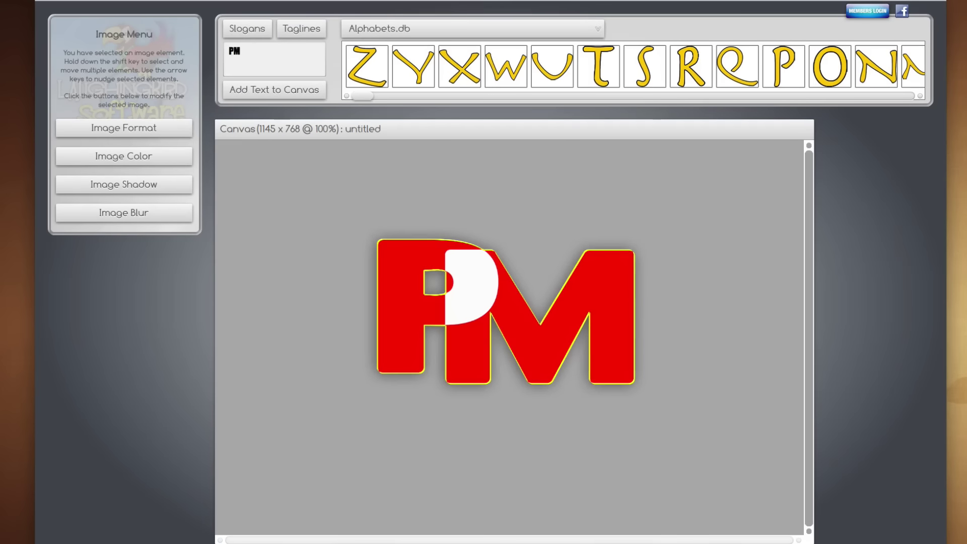
{"action": "left_click", "coordinate": [65, 1]}
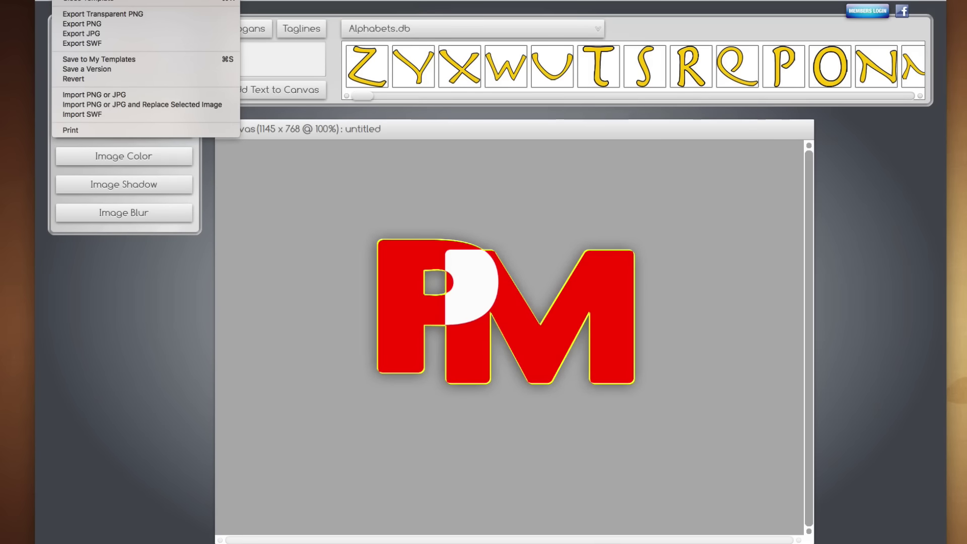
{"action": "left_click", "coordinate": [93, 94]}
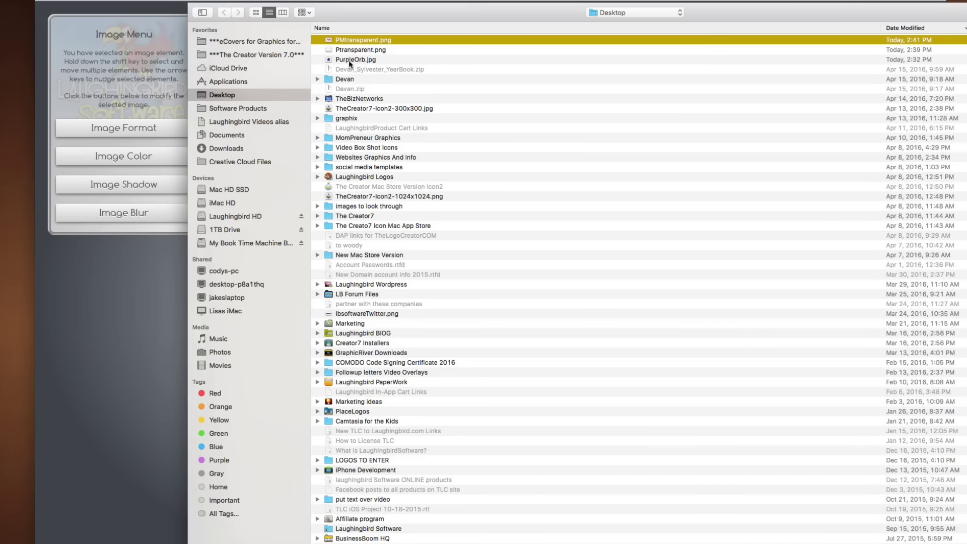
{"action": "double_click", "coordinate": [348, 59]}
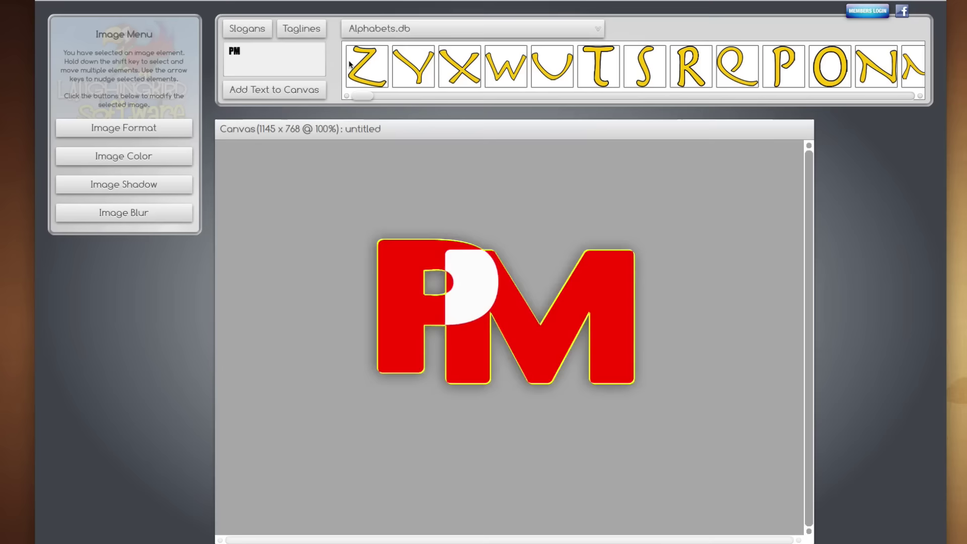
{"action": "left_click_drag", "start_coordinate": [413, 208], "coordinate": [387, 184]}
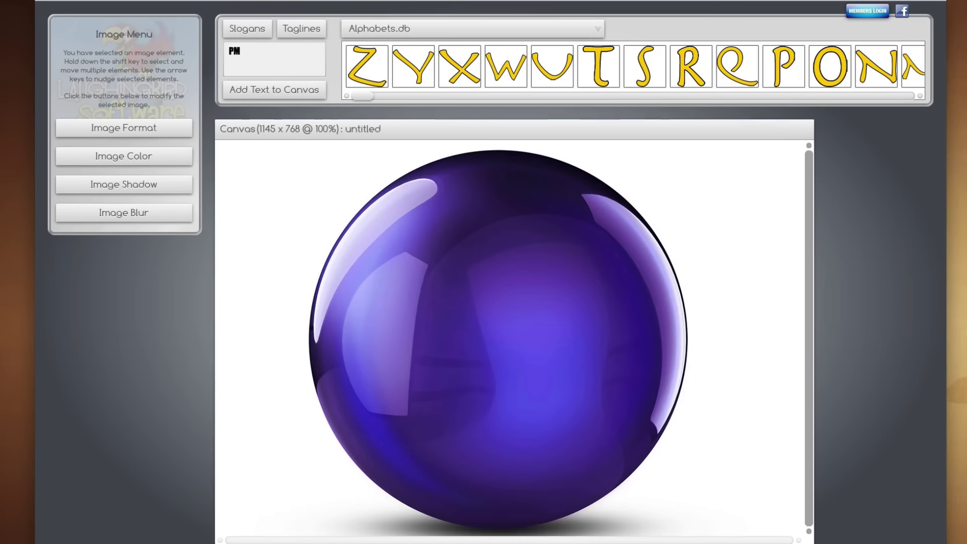
{"action": "left_click", "coordinate": [113, 1]}
{"action": "left_click", "coordinate": [126, 10]}
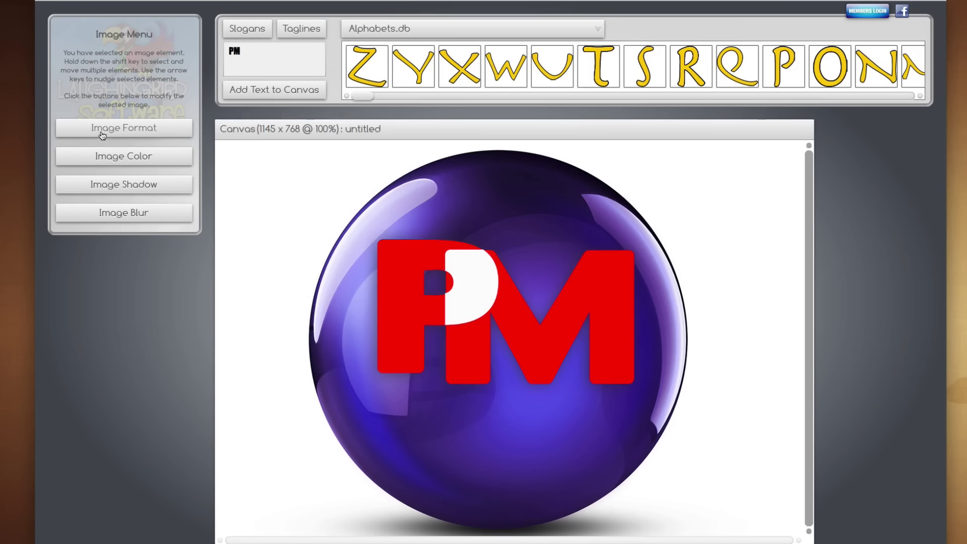
Scale the purple orb image to 0.64 and move it up behind the PM lettering.
{"action": "left_click", "coordinate": [139, 133]}
{"action": "left_click_drag", "start_coordinate": [143, 78], "coordinate": [127, 81]}
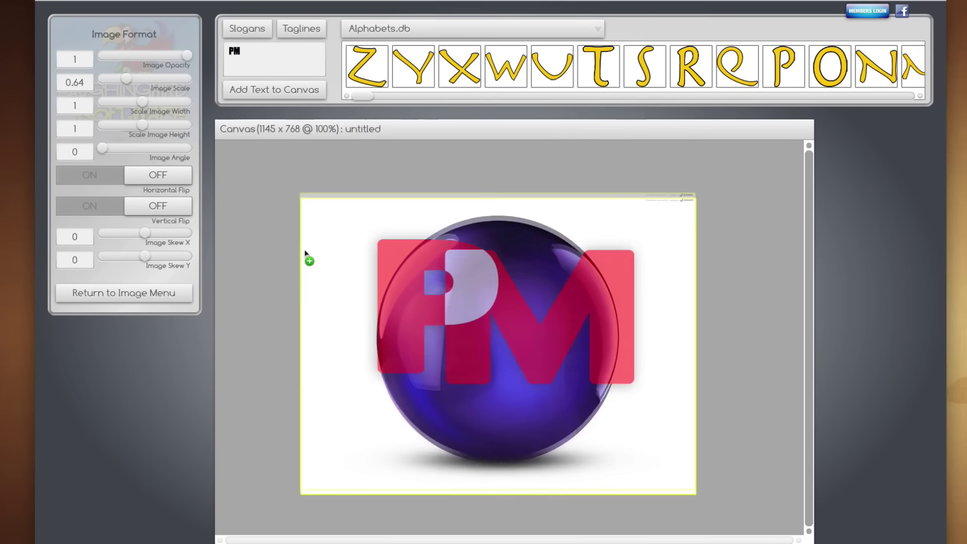
{"action": "left_click_drag", "start_coordinate": [306, 254], "coordinate": [305, 223]}
Set the canvas background color to white (ffffff).
{"action": "left_click", "coordinate": [124, 292]}
{"action": "left_click", "coordinate": [124, 207]}
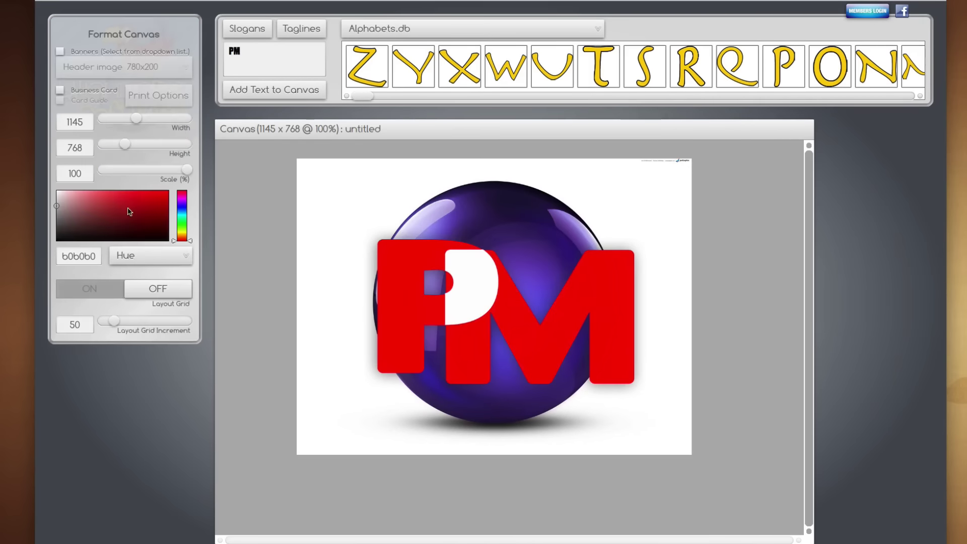
{"action": "left_click", "coordinate": [57, 191]}
Move the PM image up and to the left and scale it down to fit over the orb.
{"action": "left_click_drag", "start_coordinate": [401, 289], "coordinate": [385, 303]}
{"action": "left_click", "coordinate": [323, 305]}
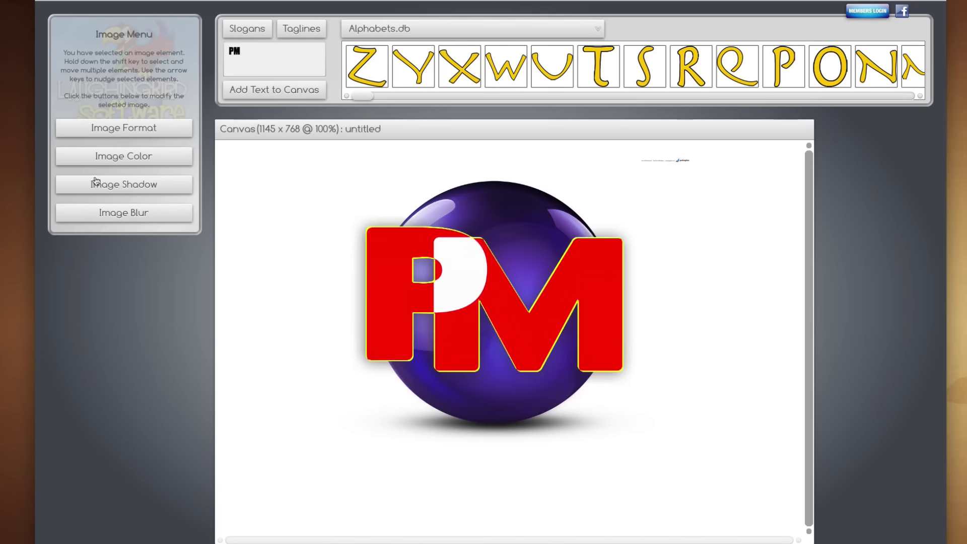
{"action": "left_click", "coordinate": [142, 127]}
{"action": "left_click", "coordinate": [323, 302]}
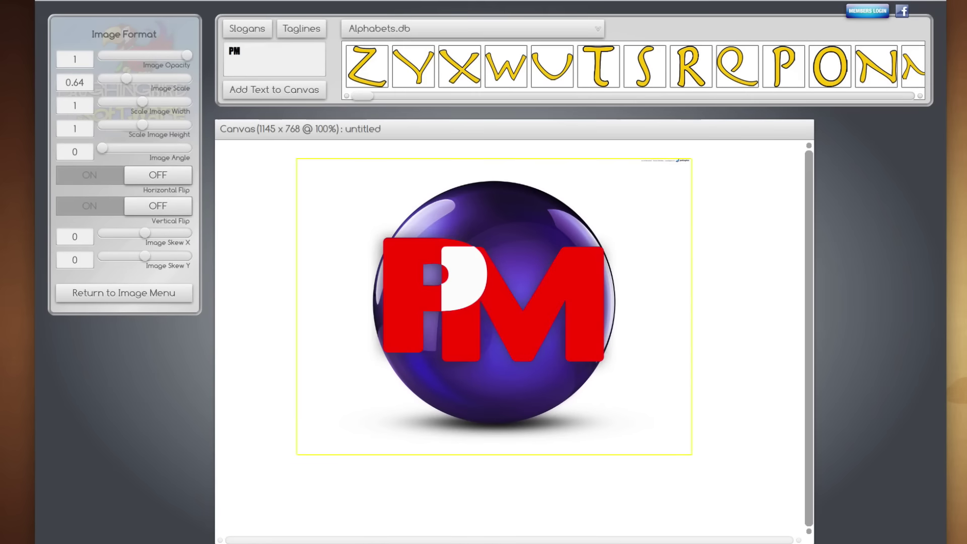
{"action": "left_click_drag", "start_coordinate": [966, 88], "coordinate": [0, 0]}
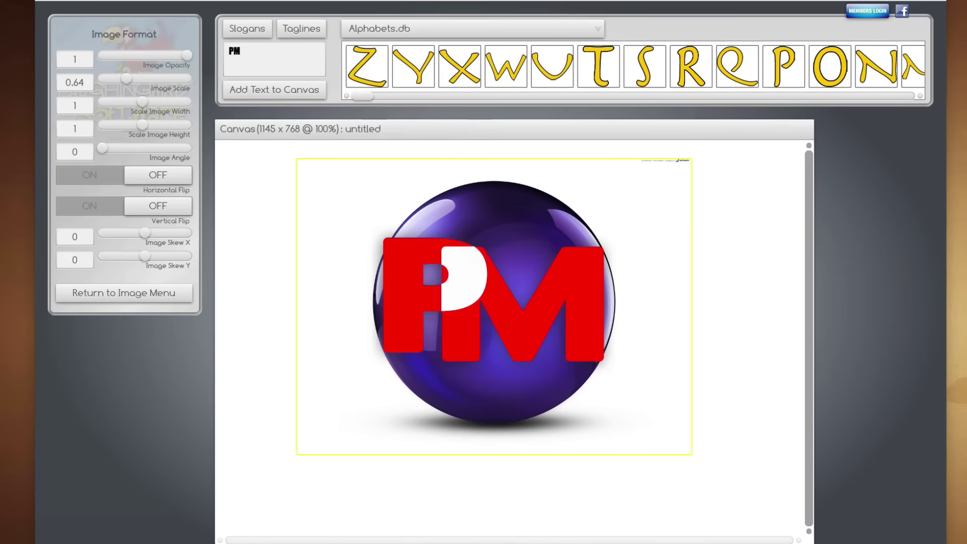
Load the Banners.db element library and place the black rounded banner just below the PM lettering.
{"action": "left_click", "coordinate": [459, 28]}
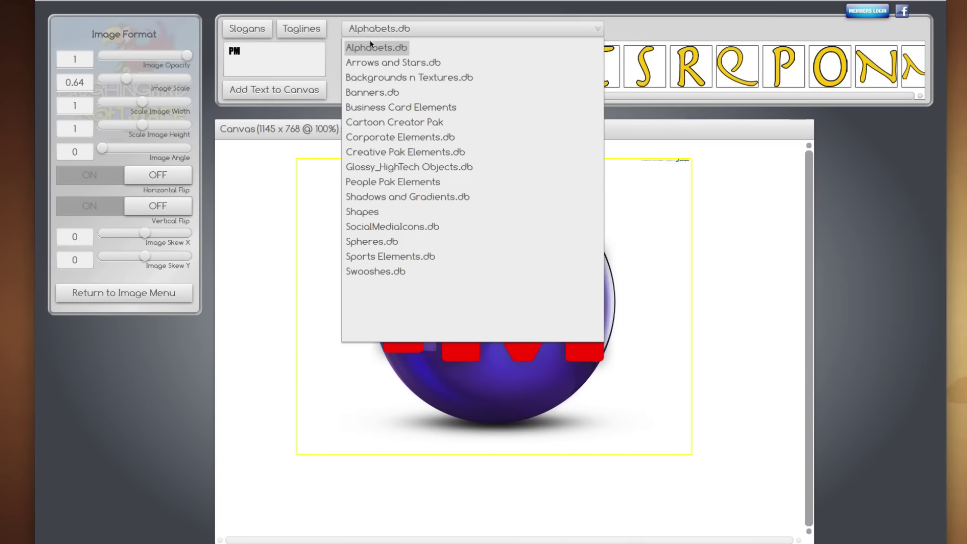
{"action": "left_click", "coordinate": [373, 94]}
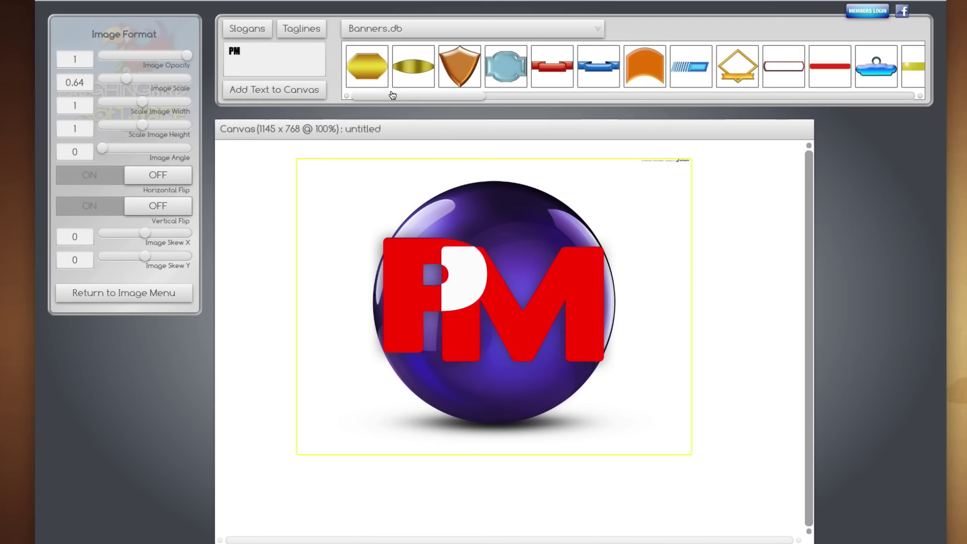
{"action": "left_click_drag", "start_coordinate": [433, 97], "coordinate": [514, 102]}
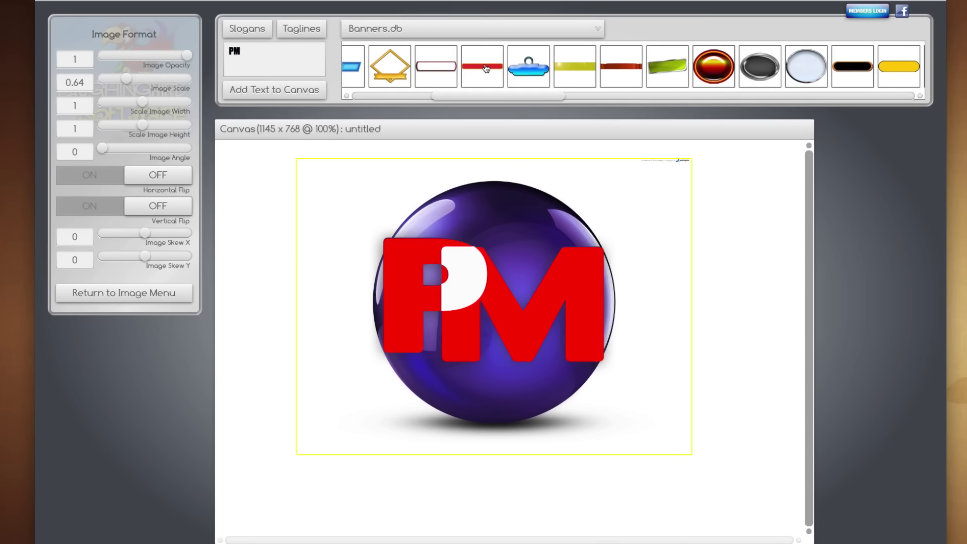
{"action": "left_click_drag", "start_coordinate": [852, 65], "coordinate": [504, 400]}
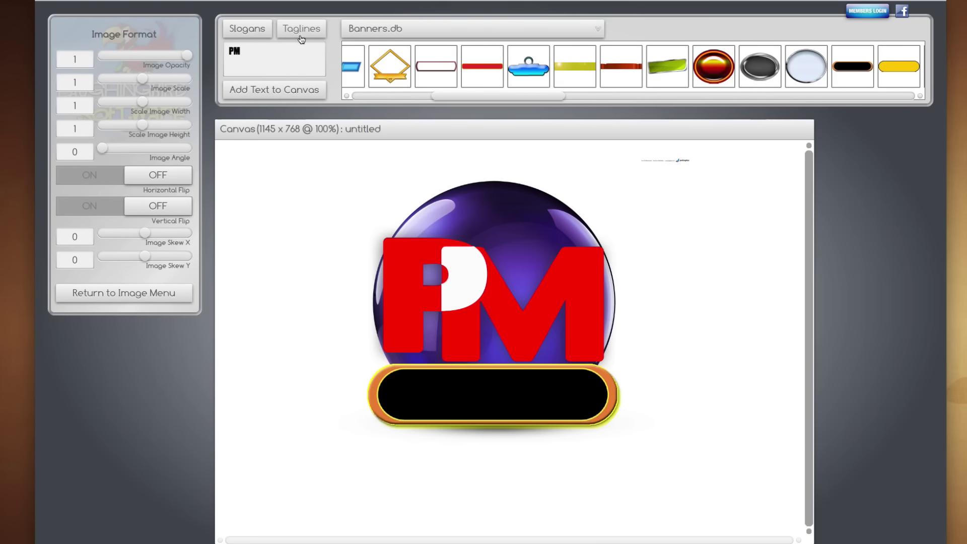
Replace the text PM with NEWS, add it in white (ffffff) on the black banner and enlarge it to fill the banner.
{"action": "left_click", "coordinate": [251, 49]}
{"action": "key", "text": "BackSpace"}
{"action": "key", "text": "BackSpace"}
{"action": "type", "text": "NEWS"}
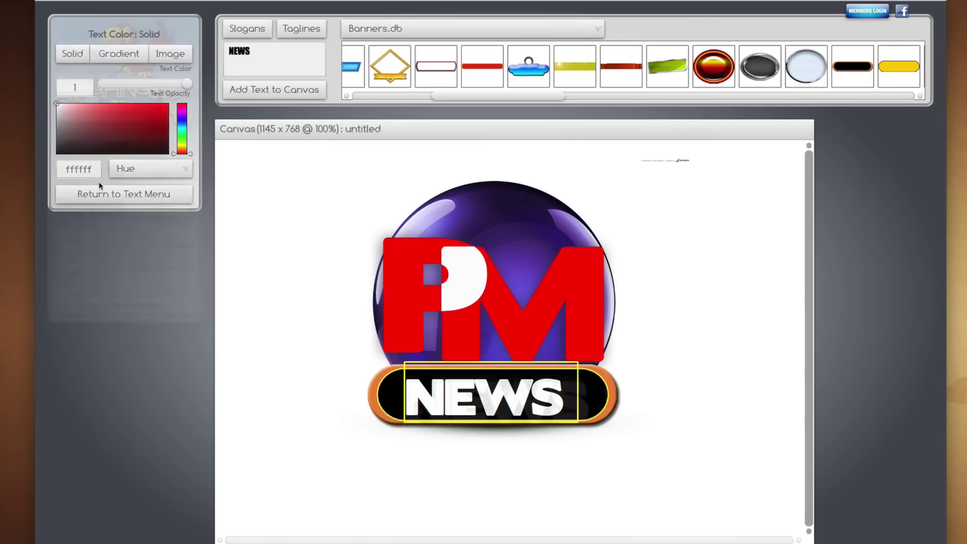
{"action": "left_click", "coordinate": [99, 189]}
{"action": "left_click", "coordinate": [348, 379]}
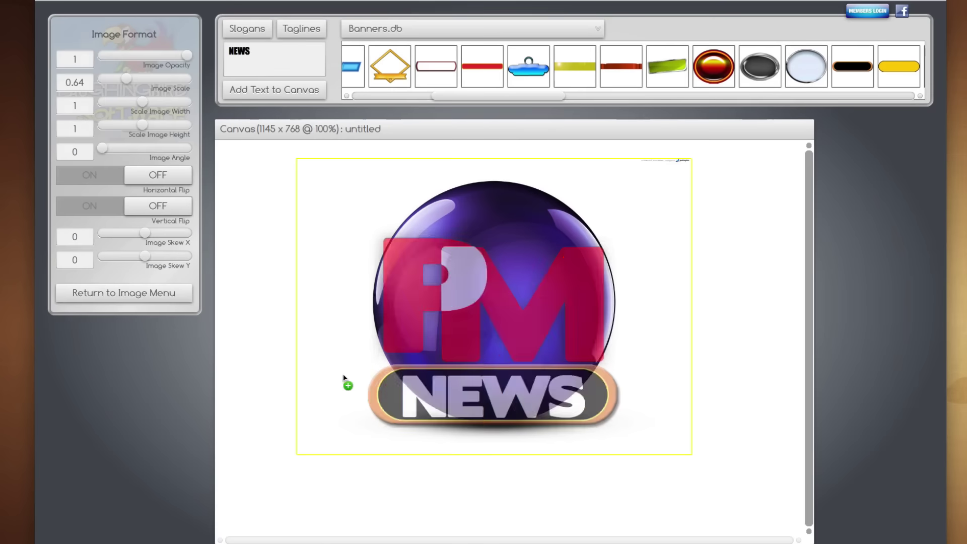
Delete the purple orb image from behind the PM NEWS logo.
{"action": "left_click", "coordinate": [240, 348]}
{"action": "left_click", "coordinate": [482, 217]}
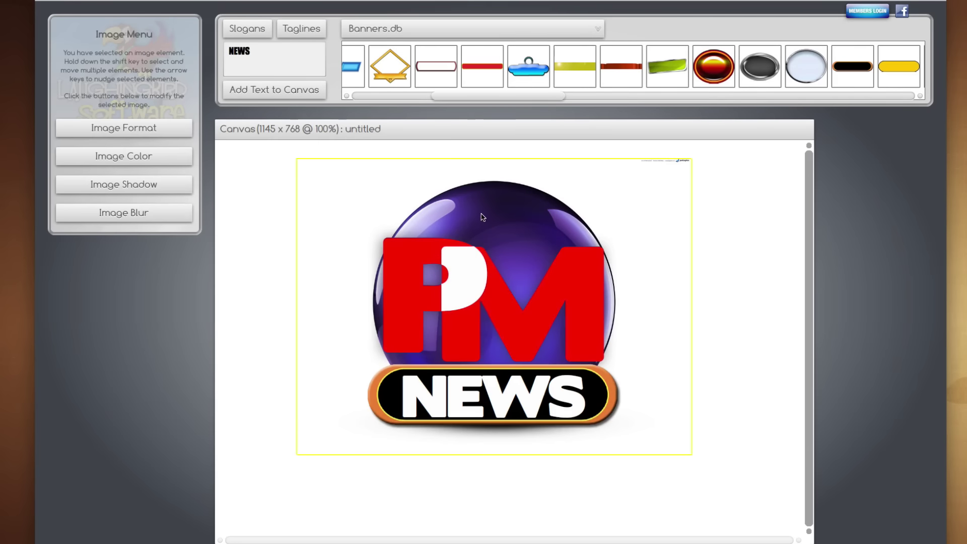
{"action": "key", "text": "Delete"}
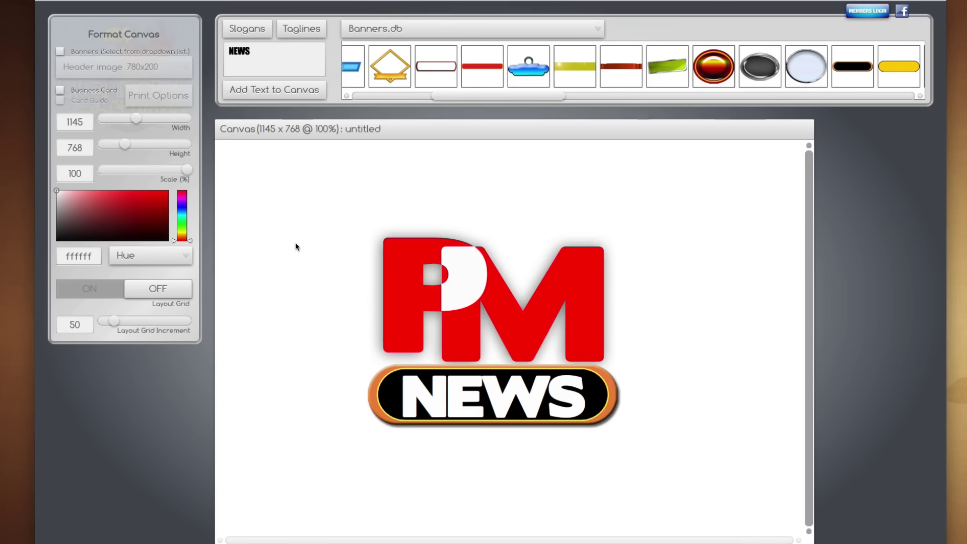
Change the canvas background to a very dark red (2f0000).
{"action": "left_click", "coordinate": [150, 220]}
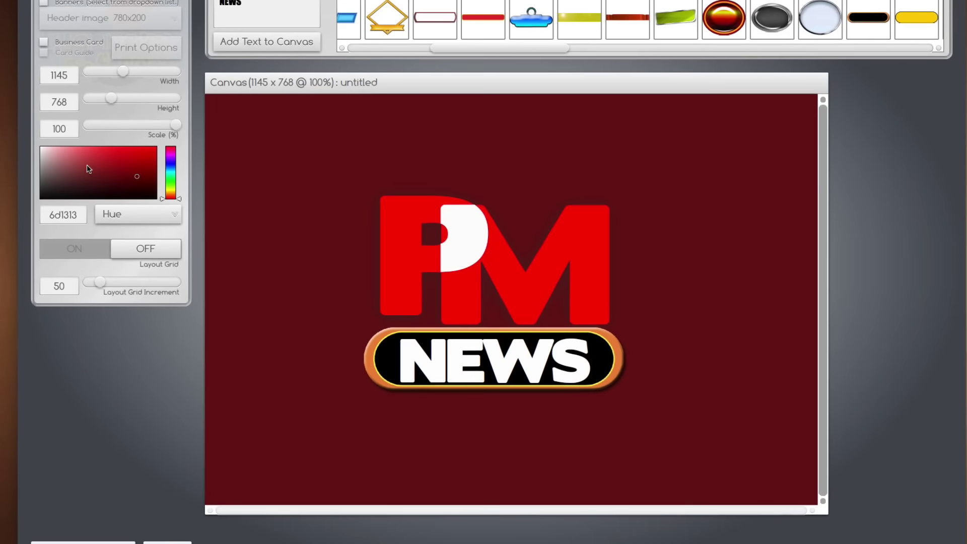
{"action": "left_click", "coordinate": [153, 229]}
{"action": "left_click_drag", "start_coordinate": [142, 188], "coordinate": [156, 189]}
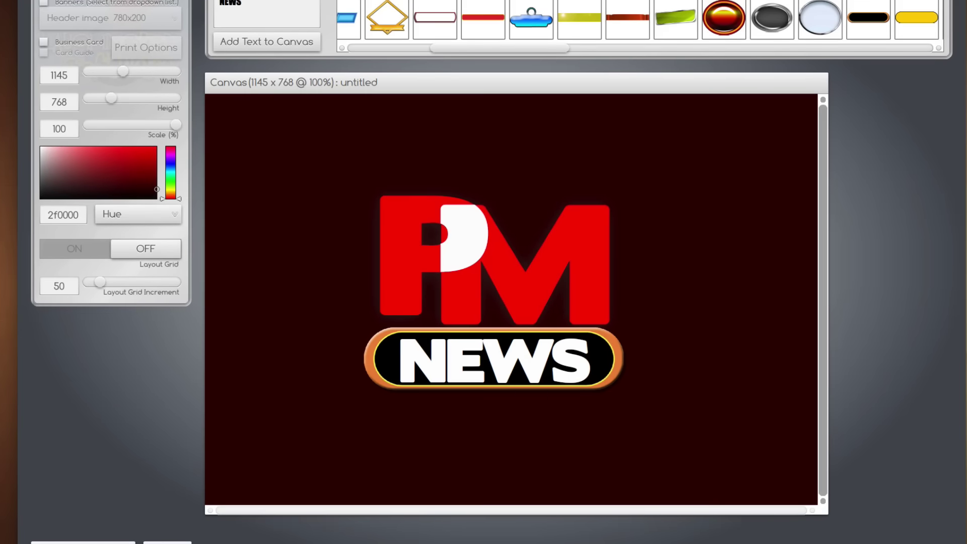
{"action": "left_click_drag", "start_coordinate": [0, 85], "coordinate": [0, 86]}
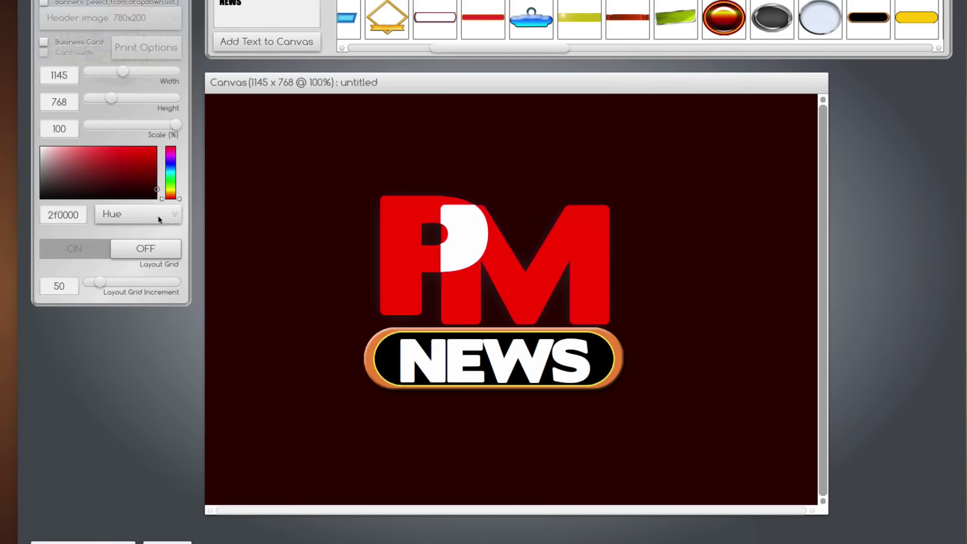